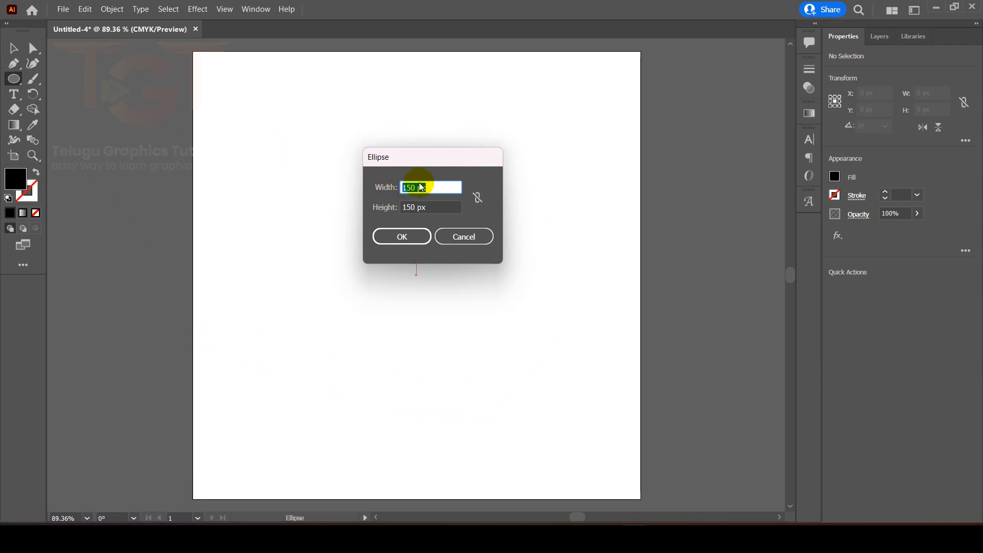
Create a 150 × 150 px circle and centre it horizontally and vertically on the artboard
{"action": "left_click", "coordinate": [441, 206]}
{"action": "left_click", "coordinate": [396, 240]}
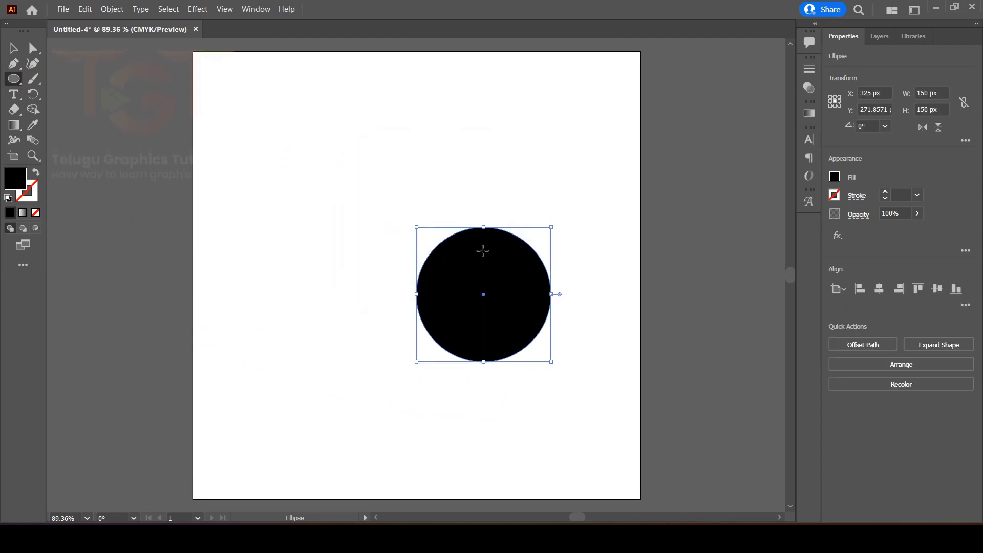
{"action": "left_click", "coordinate": [879, 290]}
{"action": "left_click", "coordinate": [936, 288]}
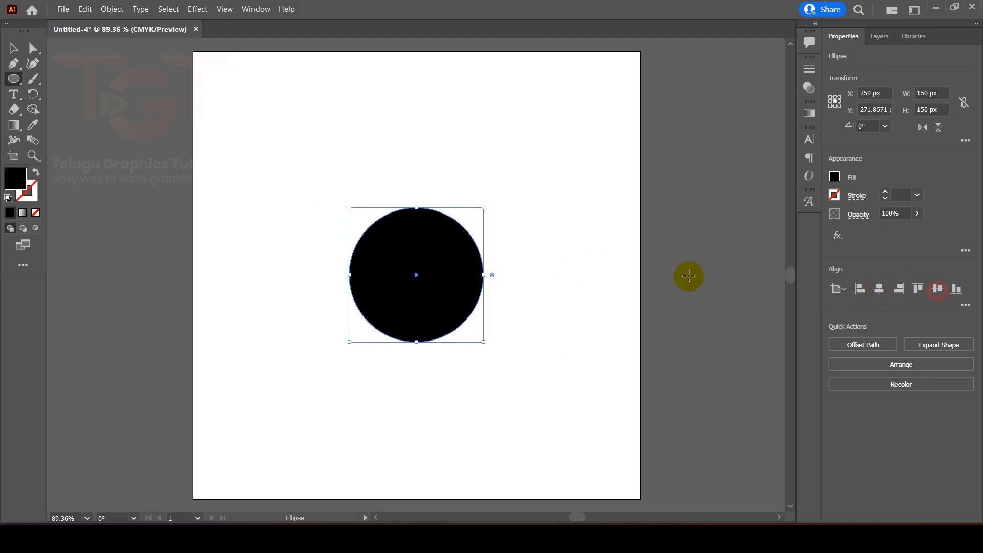
Fill the centred circle with the dark red swatch
{"action": "left_click", "coordinate": [833, 177]}
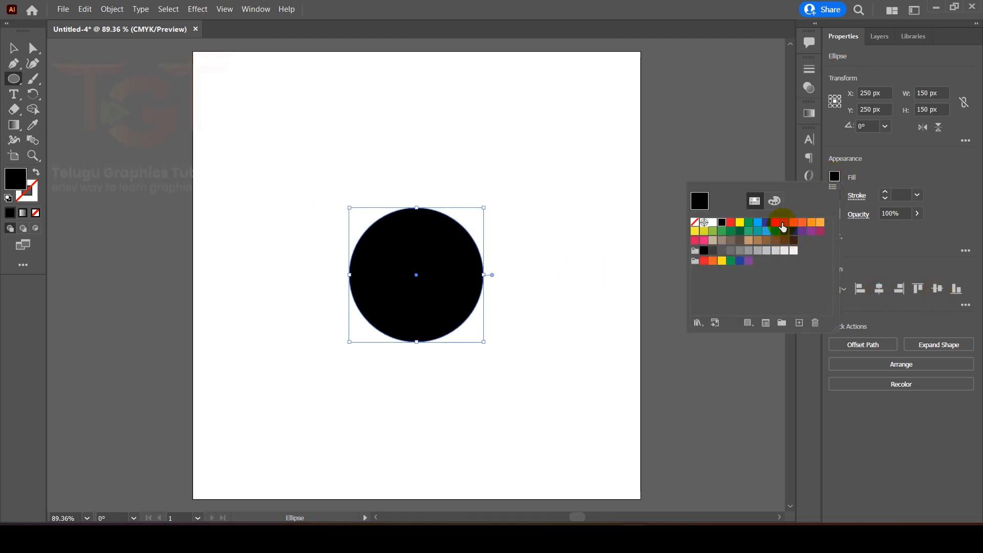
{"action": "left_click", "coordinate": [783, 223]}
{"action": "left_click", "coordinate": [889, 165]}
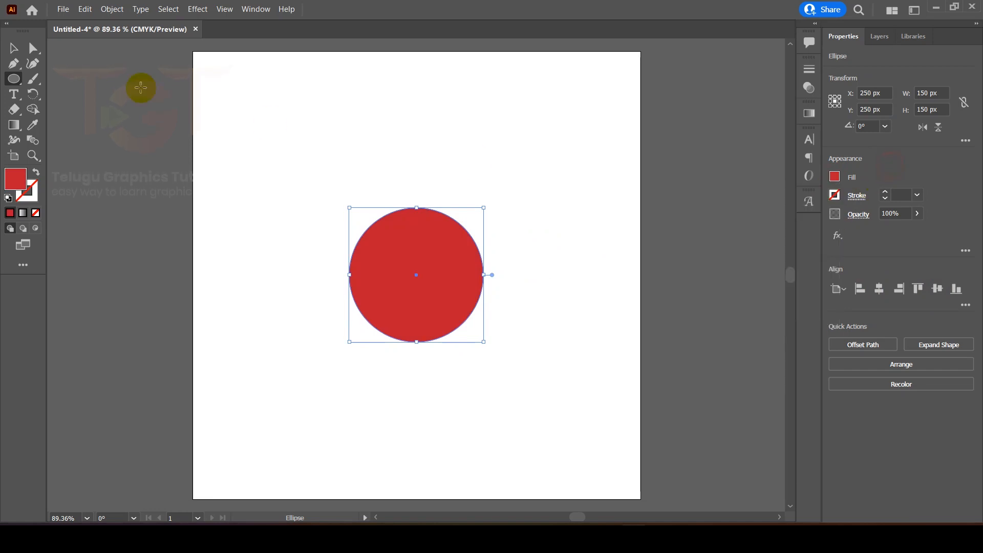
{"action": "left_click", "coordinate": [231, 117]}
{"action": "left_click_drag", "start_coordinate": [404, 265], "coordinate": [331, 225]}
{"action": "key", "text": "ctrl+z"}
Copy the red circle, paste the copy in front of it and fill the copy with orange
{"action": "left_click", "coordinate": [84, 8]}
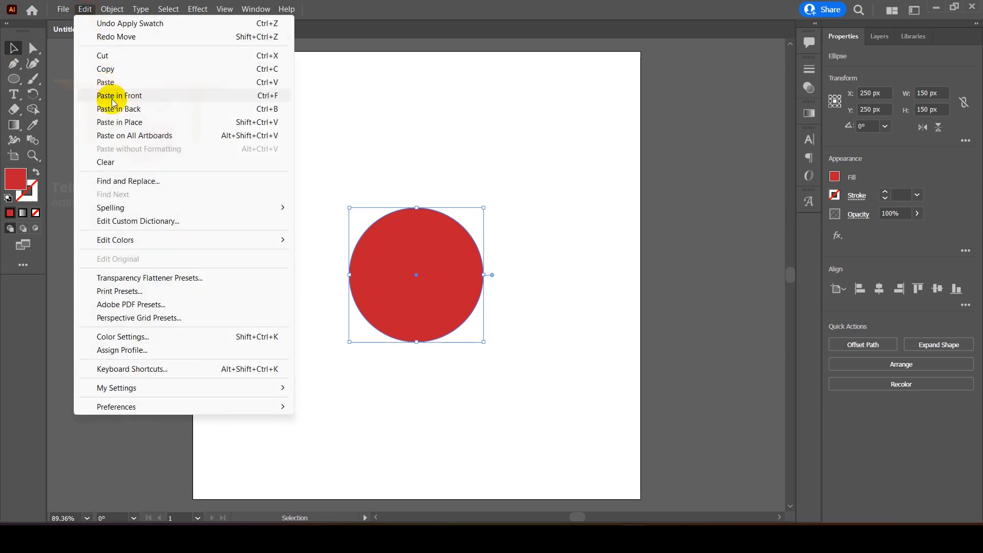
{"action": "left_click", "coordinate": [102, 69]}
{"action": "left_click", "coordinate": [86, 9]}
{"action": "left_click", "coordinate": [115, 95]}
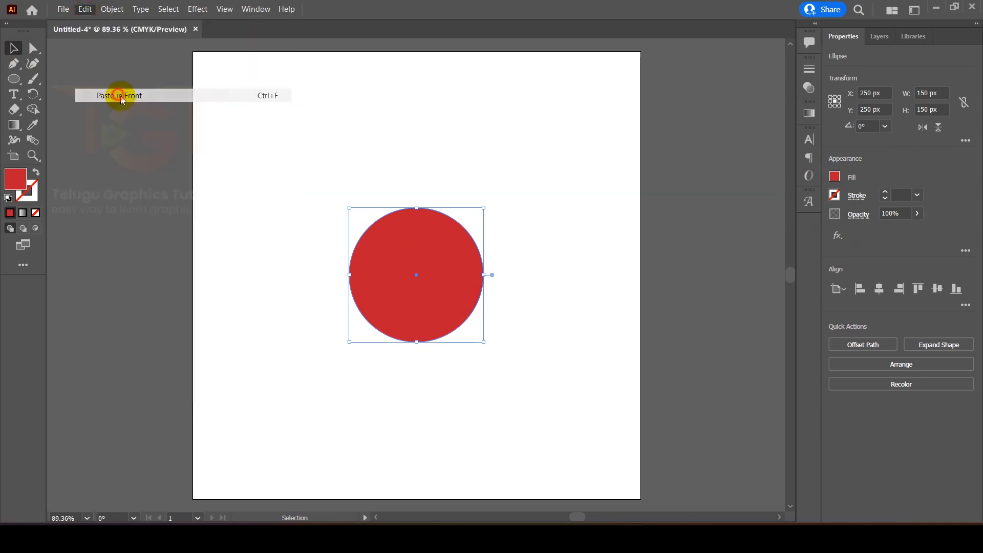
{"action": "left_click", "coordinate": [833, 177]}
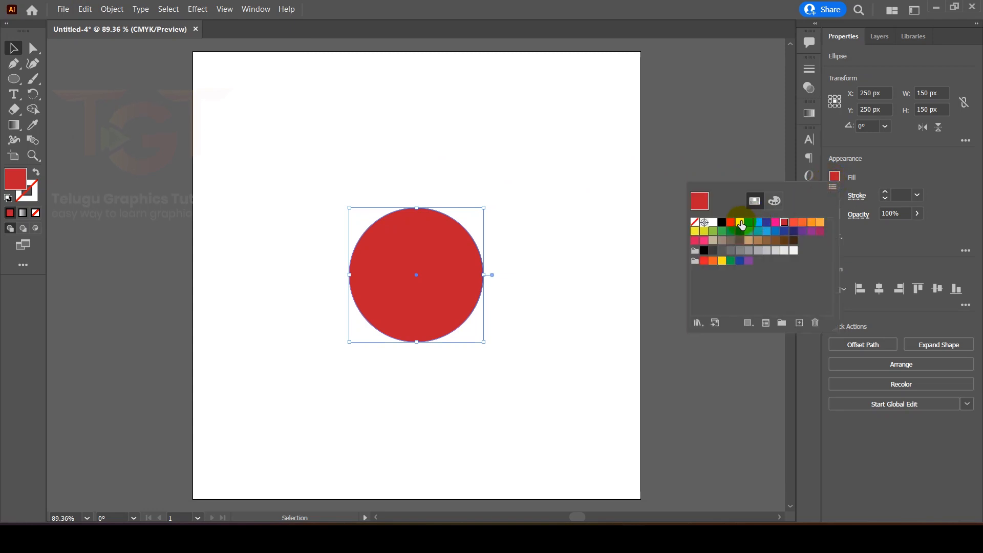
{"action": "left_click", "coordinate": [810, 223]}
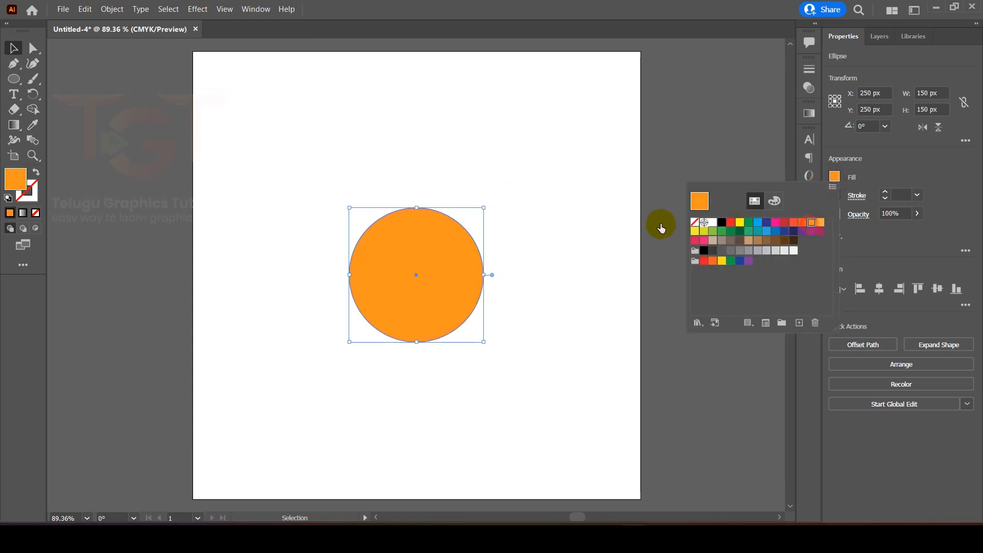
Scale the orange circle from its centre to about 222 px in diameter and send it behind the red circle
{"action": "left_click_drag", "start_coordinate": [483, 208], "coordinate": [534, 157]}
{"action": "right_click", "coordinate": [455, 230]}
{"action": "mouse_move", "coordinate": [529, 471]}
{"action": "mouse_move", "coordinate": [500, 458]}
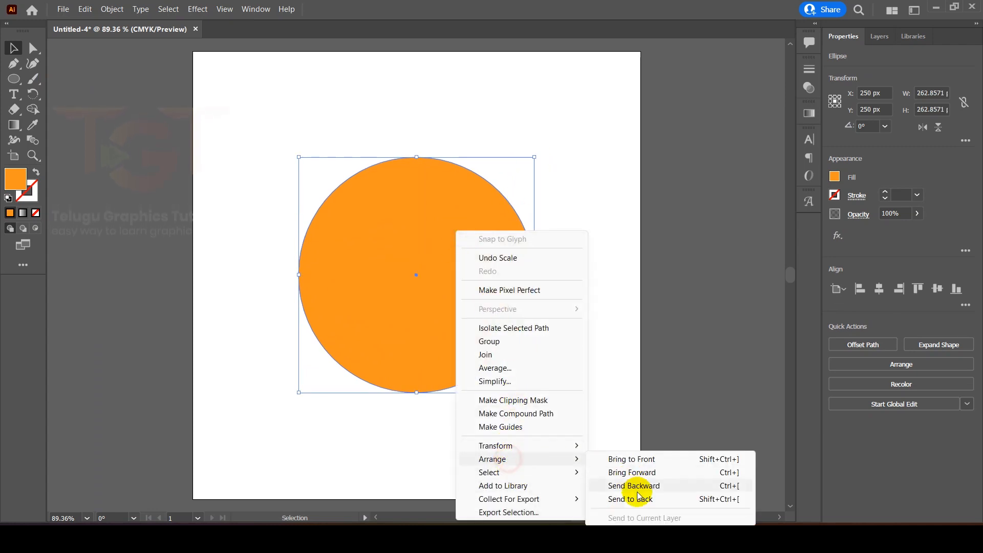
{"action": "left_click", "coordinate": [642, 499]}
{"action": "left_click_drag", "start_coordinate": [534, 157], "coordinate": [515, 176]}
{"action": "left_click", "coordinate": [557, 156]}
Replace the outer circle's fill with a 50 pt black stroke and enlarge the resulting ring from its centre
{"action": "left_click", "coordinate": [461, 195]}
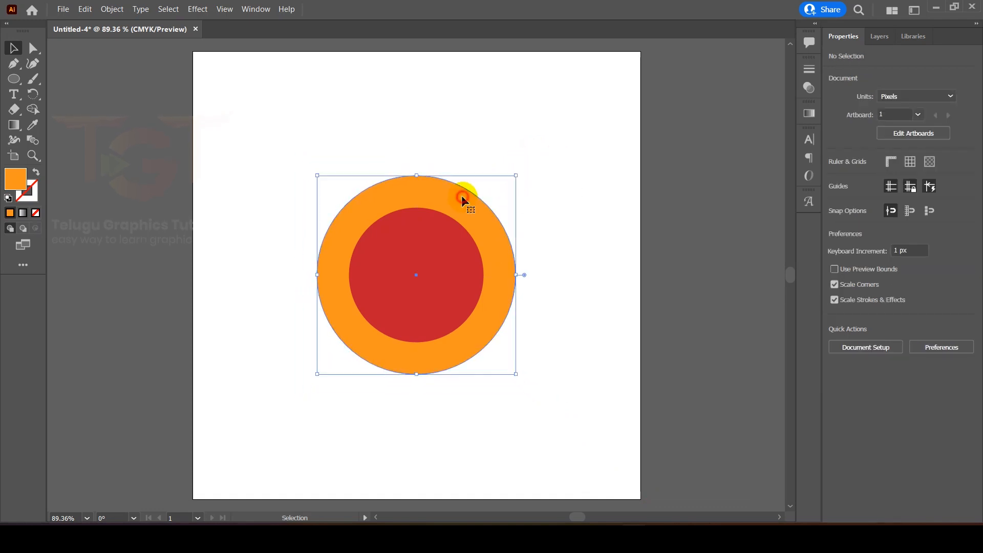
{"action": "left_click", "coordinate": [834, 177]}
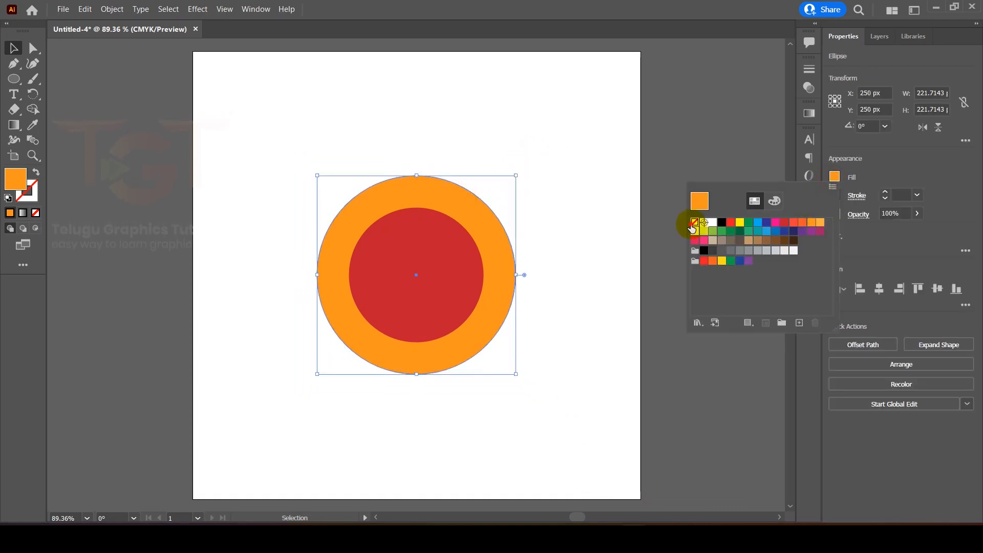
{"action": "left_click", "coordinate": [694, 222]}
{"action": "left_click", "coordinate": [871, 167]}
{"action": "left_click", "coordinate": [885, 192]}
{"action": "left_click", "coordinate": [884, 192]}
{"action": "left_click", "coordinate": [884, 193]}
{"action": "left_click", "coordinate": [884, 193]}
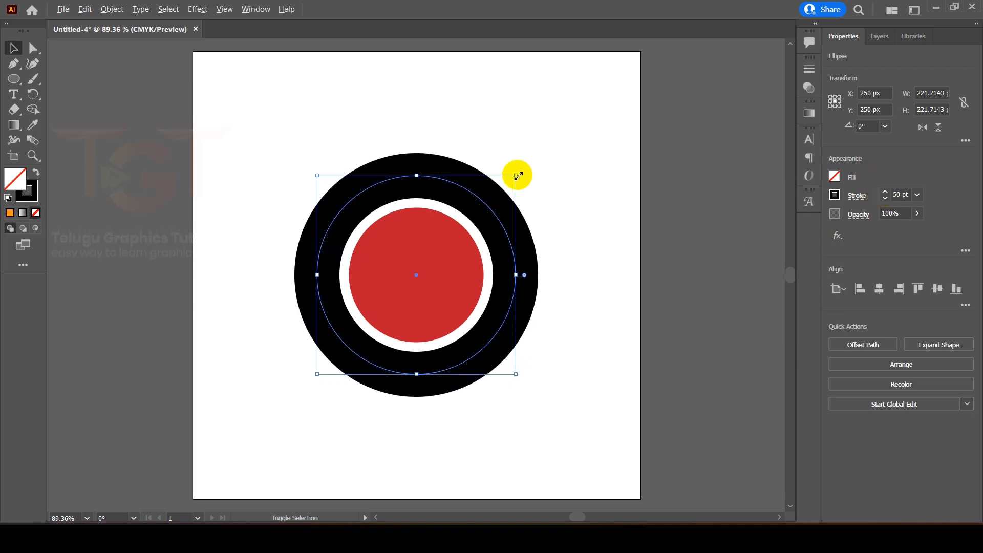
{"action": "left_click_drag", "start_coordinate": [517, 173], "coordinate": [584, 144]}
{"action": "left_click", "coordinate": [430, 255]}
{"action": "left_click_drag", "start_coordinate": [483, 208], "coordinate": [466, 227]}
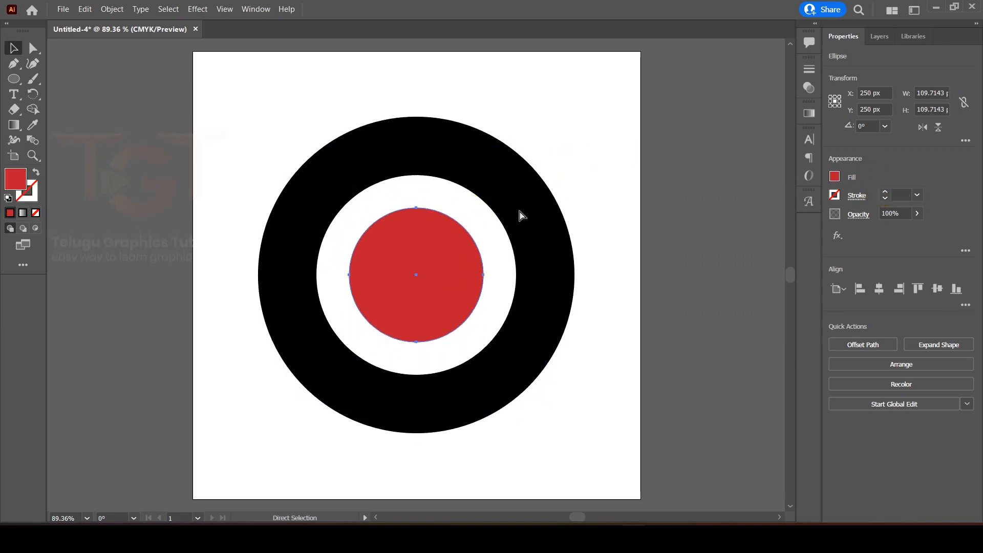
{"action": "key", "text": "ctrl+z"}
Raise the black ring's stroke to 75 pt and scale the ring up from its centre to about 331 px
{"action": "left_click", "coordinate": [516, 192]}
{"action": "left_click_drag", "start_coordinate": [547, 146], "coordinate": [577, 130]}
{"action": "left_click", "coordinate": [884, 193]}
{"action": "left_click", "coordinate": [884, 193]}
{"action": "left_click", "coordinate": [885, 192]}
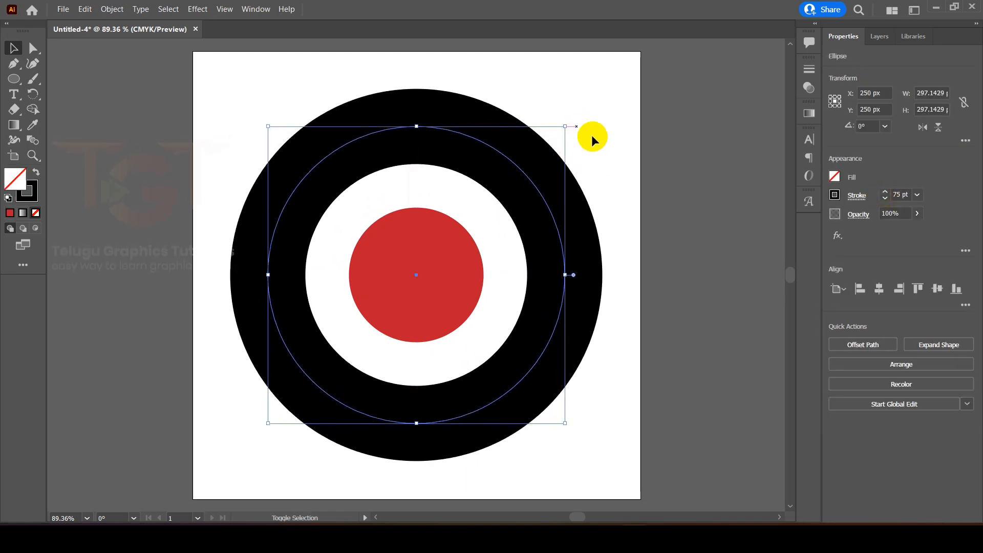
{"action": "left_click", "coordinate": [696, 208]}
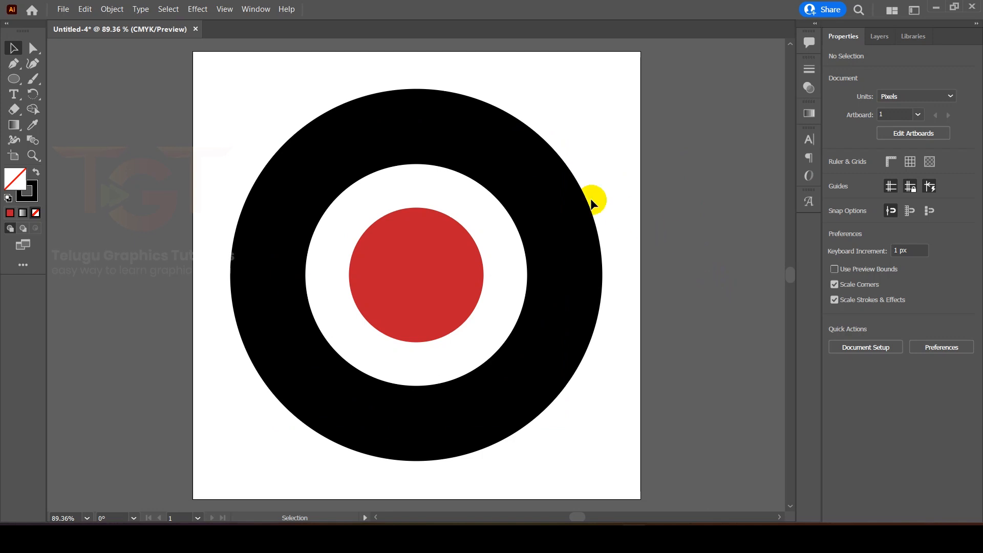
Expand the black ring's fill and stroke into a filled shape
{"action": "left_click_drag", "start_coordinate": [272, 116], "coordinate": [346, 195]}
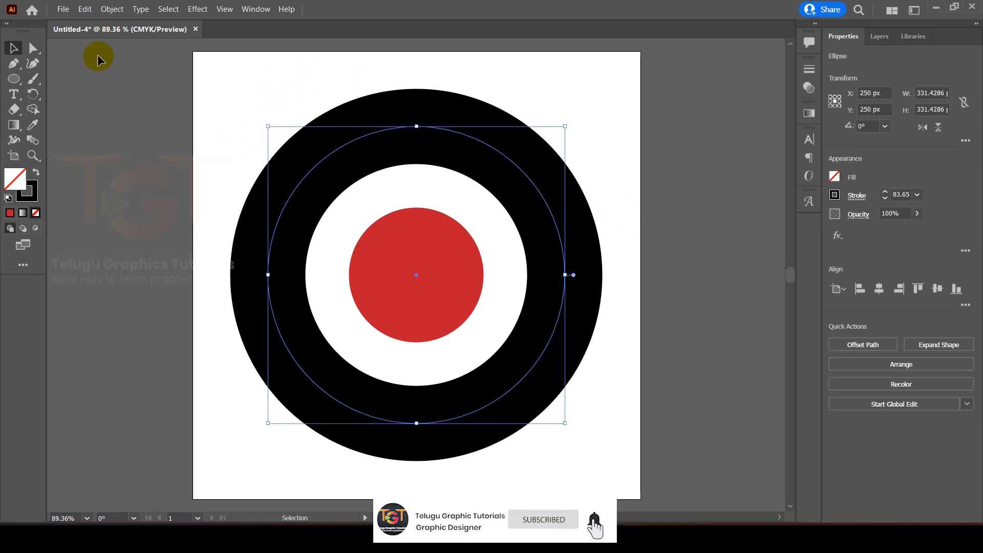
{"action": "left_click", "coordinate": [114, 9]}
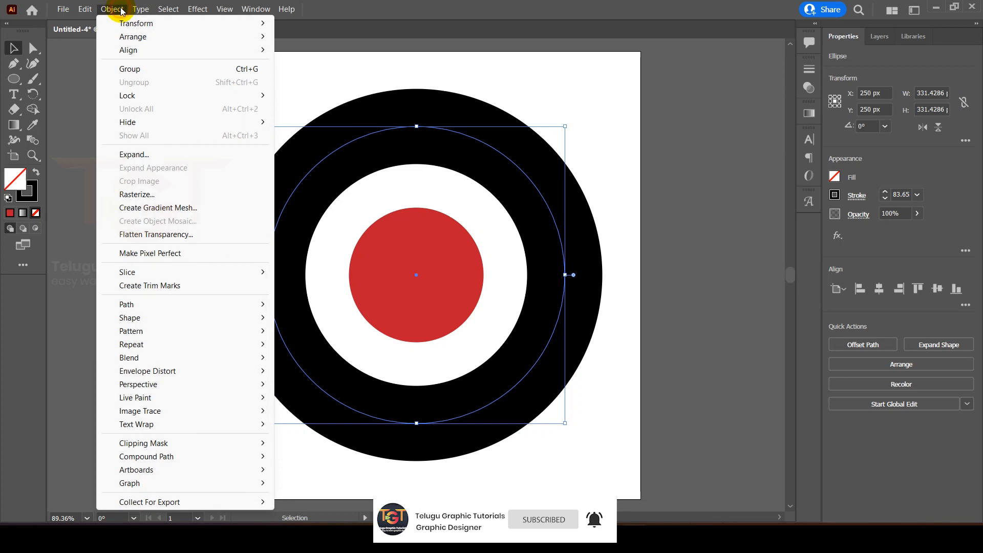
{"action": "left_click", "coordinate": [139, 154]}
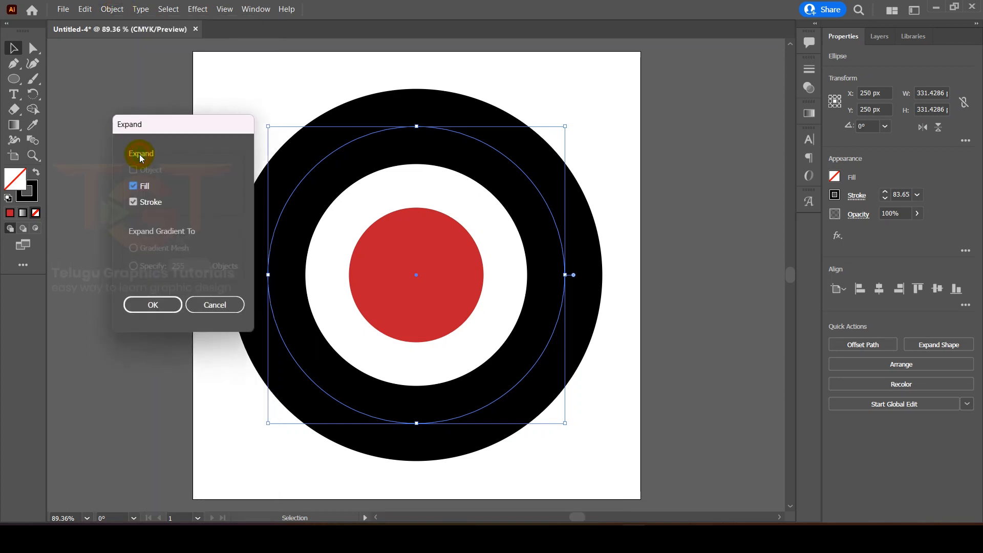
{"action": "left_click", "coordinate": [147, 305]}
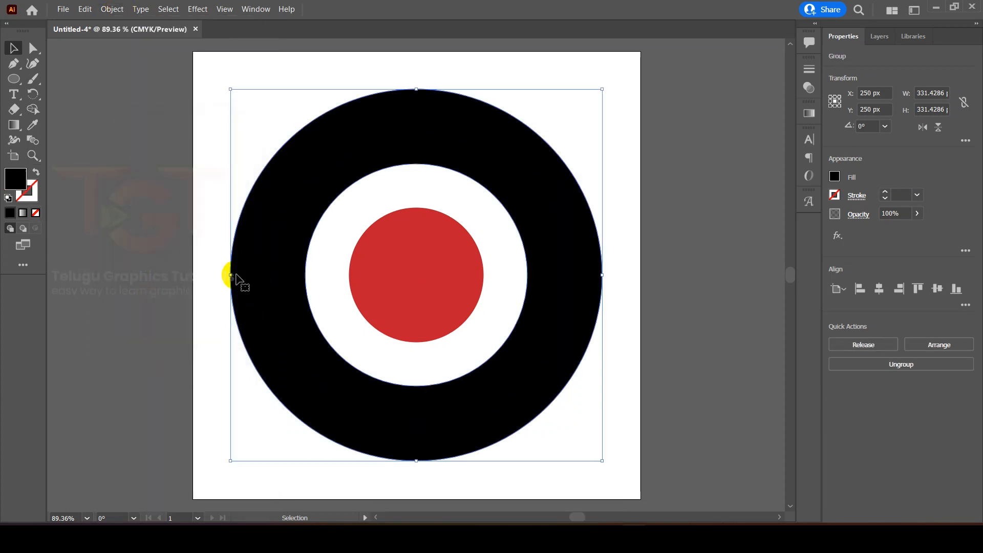
{"action": "left_click", "coordinate": [151, 195]}
Fill both the ring and the inner circle with the same red-orange swatch
{"action": "left_click_drag", "start_coordinate": [215, 109], "coordinate": [533, 359]}
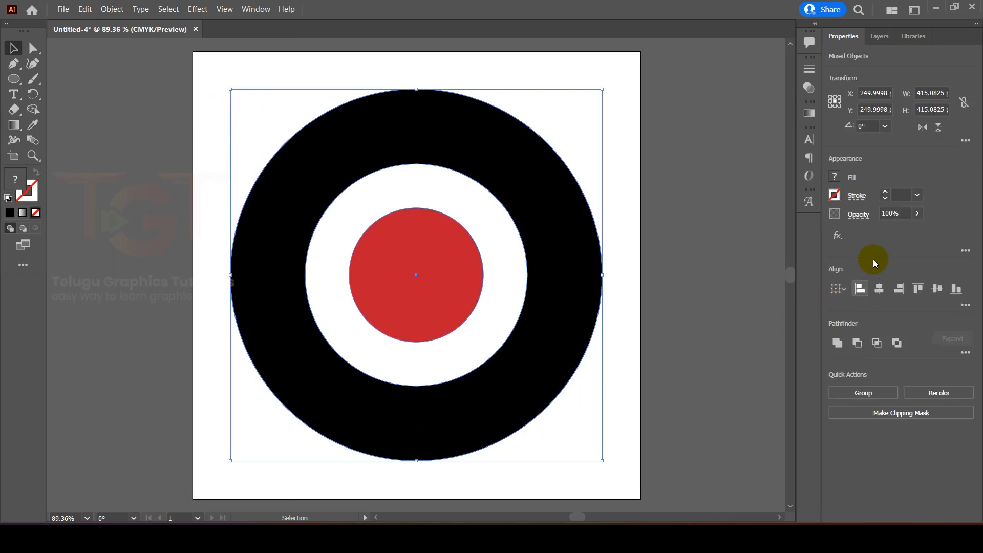
{"action": "left_click", "coordinate": [834, 178]}
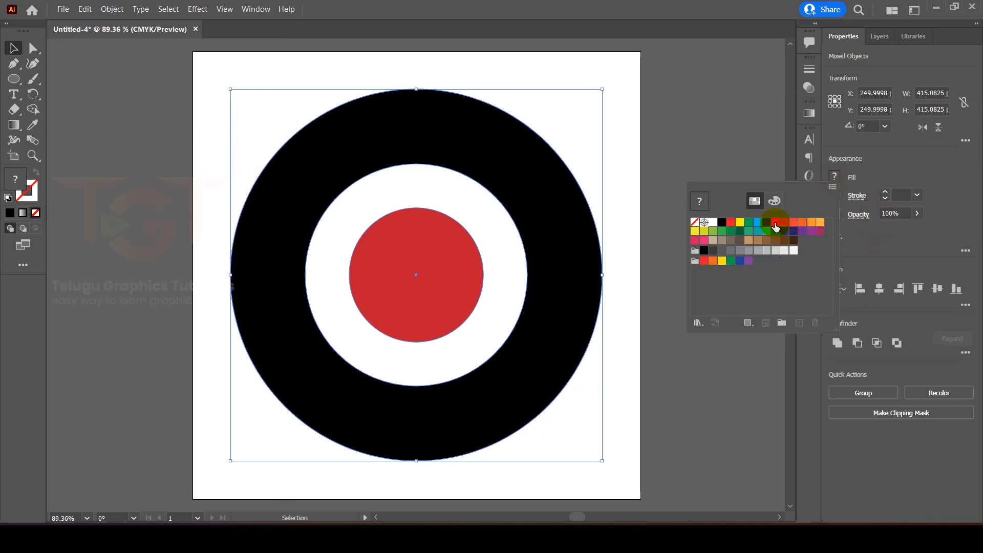
{"action": "left_click", "coordinate": [803, 223]}
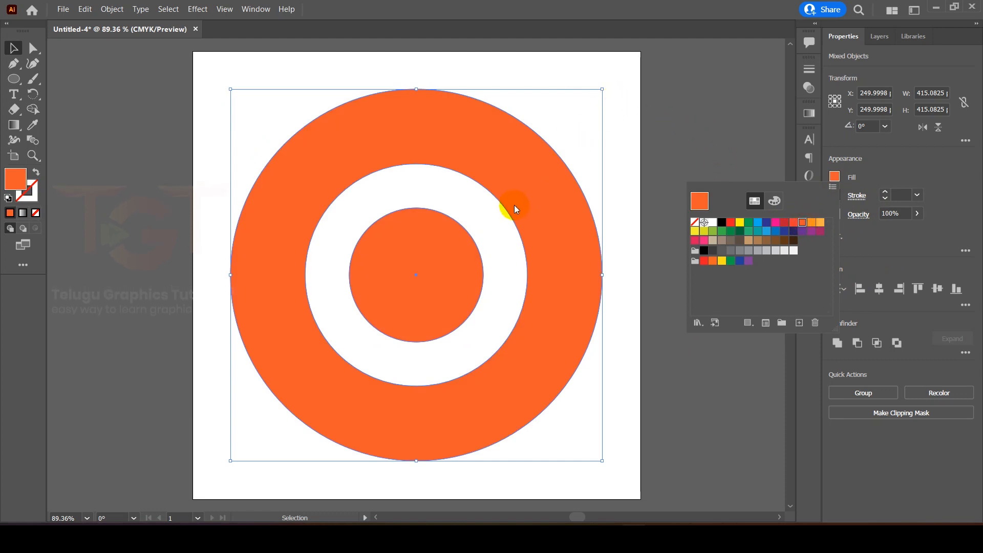
{"action": "left_click", "coordinate": [627, 140]}
Move the ring and inner circle together so they are centred on the artboard's upper-left corner at X 0, Y 0
{"action": "scroll", "coordinate": [601, 159], "scroll_direction": "down", "scroll_amount": 2}
{"action": "left_click_drag", "start_coordinate": [587, 184], "coordinate": [462, 57]}
{"action": "left_click", "coordinate": [213, 237]}
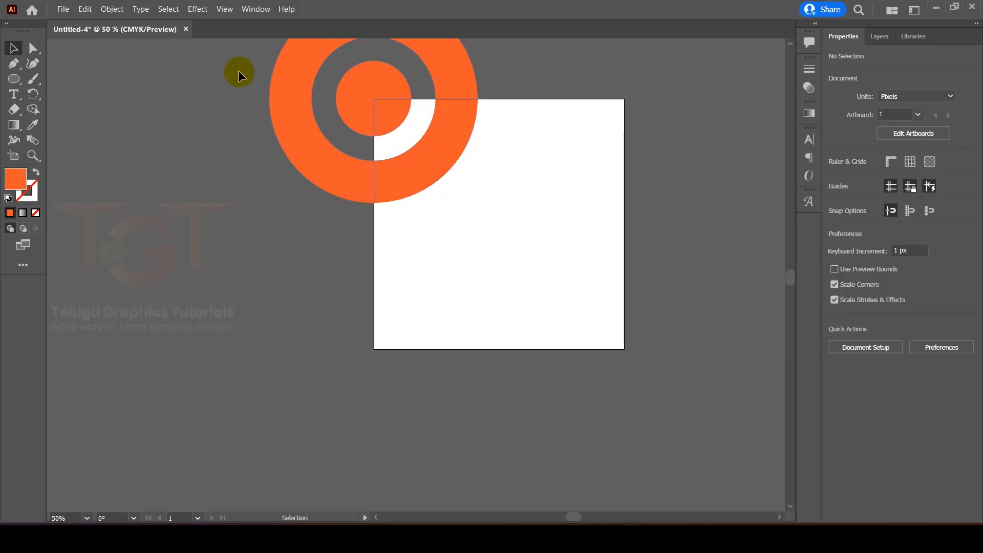
{"action": "left_click_drag", "start_coordinate": [467, 239], "coordinate": [372, 100]}
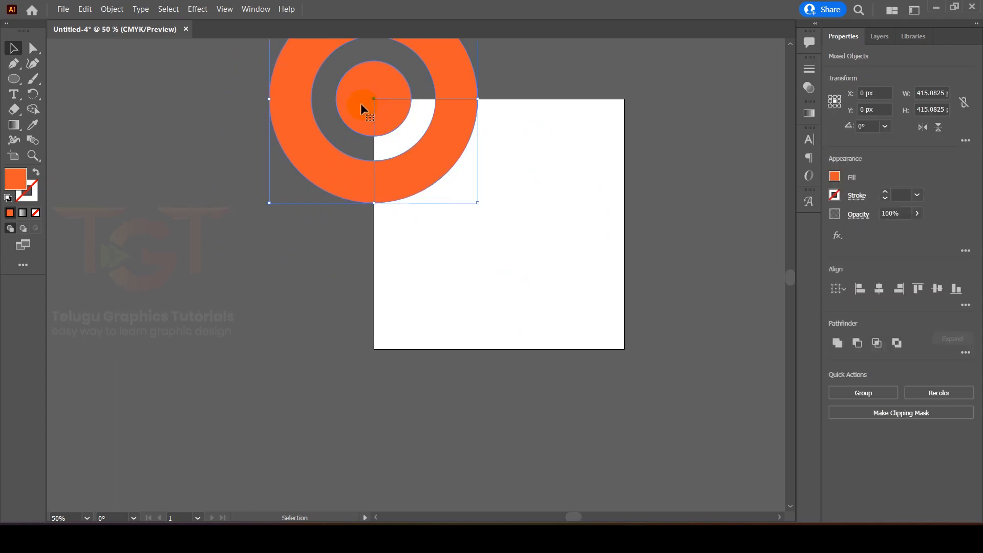
Duplicate the ring and inner circle onto the artboard's other three corners
{"action": "left_click_drag", "start_coordinate": [361, 106], "coordinate": [613, 119]}
{"action": "left_click", "coordinate": [663, 203]}
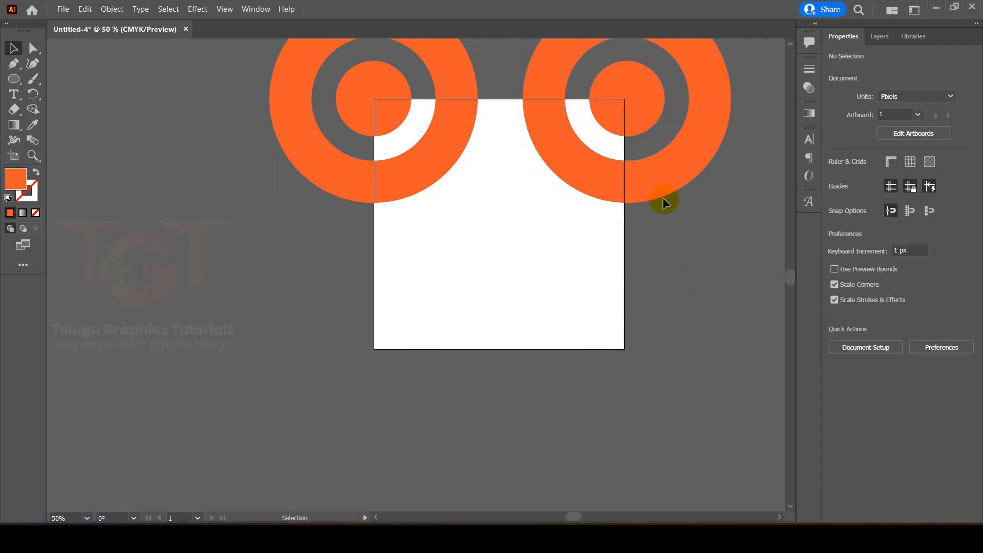
{"action": "left_click_drag", "start_coordinate": [218, 94], "coordinate": [656, 278]}
{"action": "left_click_drag", "start_coordinate": [626, 106], "coordinate": [631, 342]}
{"action": "key", "text": "ctrl+minus"}
{"action": "left_click", "coordinate": [701, 189]}
Fill the upper-right ring and circle with yellow and the lower-right ring and circle with green
{"action": "left_click", "coordinate": [563, 112]}
{"action": "left_click", "coordinate": [834, 177]}
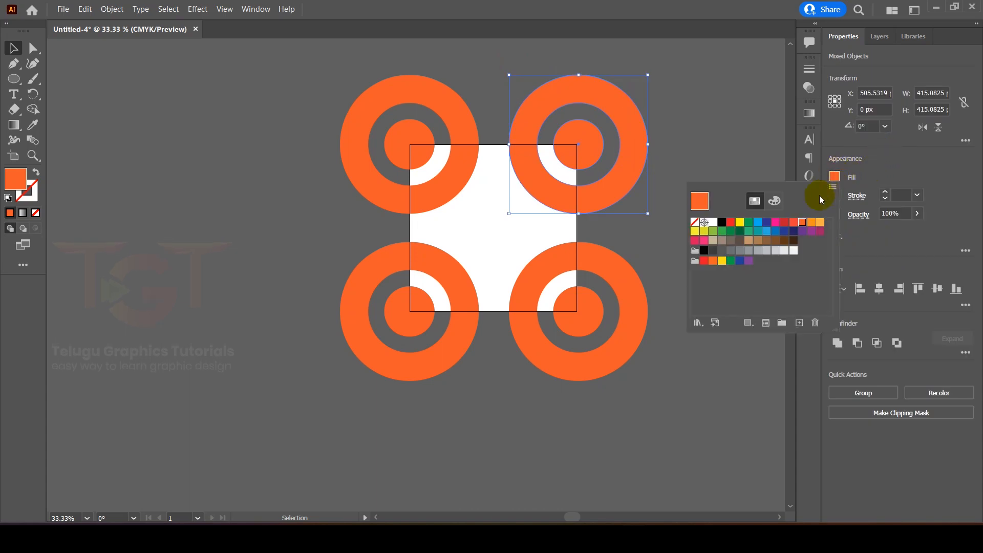
{"action": "left_click", "coordinate": [740, 221]}
{"action": "left_click", "coordinate": [632, 307]}
{"action": "left_click", "coordinate": [834, 177]}
{"action": "left_click", "coordinate": [731, 260]}
Fill the lower-left ring and circle with dark blue
{"action": "left_click", "coordinate": [464, 307]}
{"action": "left_click", "coordinate": [835, 195]}
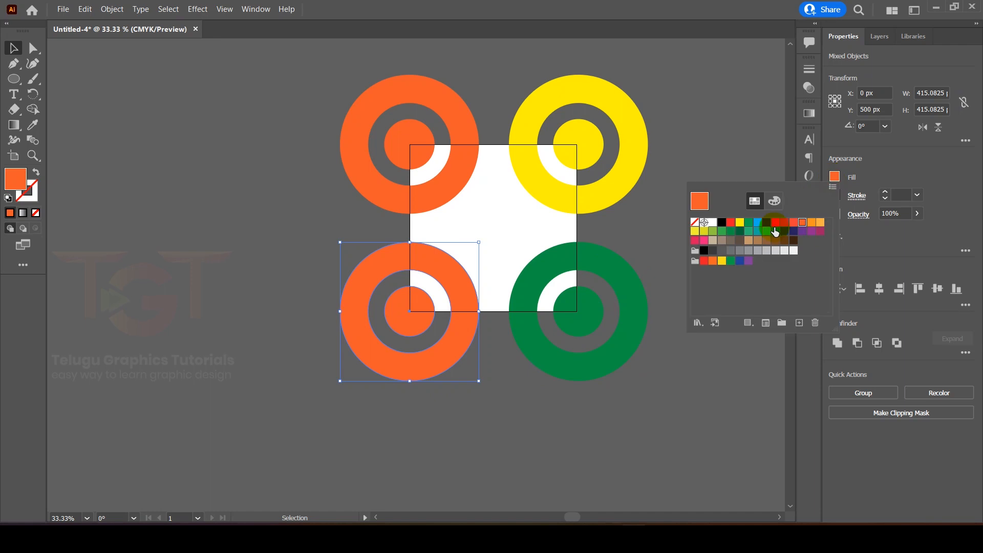
{"action": "left_click", "coordinate": [739, 260]}
{"action": "left_click", "coordinate": [662, 398]}
{"action": "left_click", "coordinate": [673, 391]}
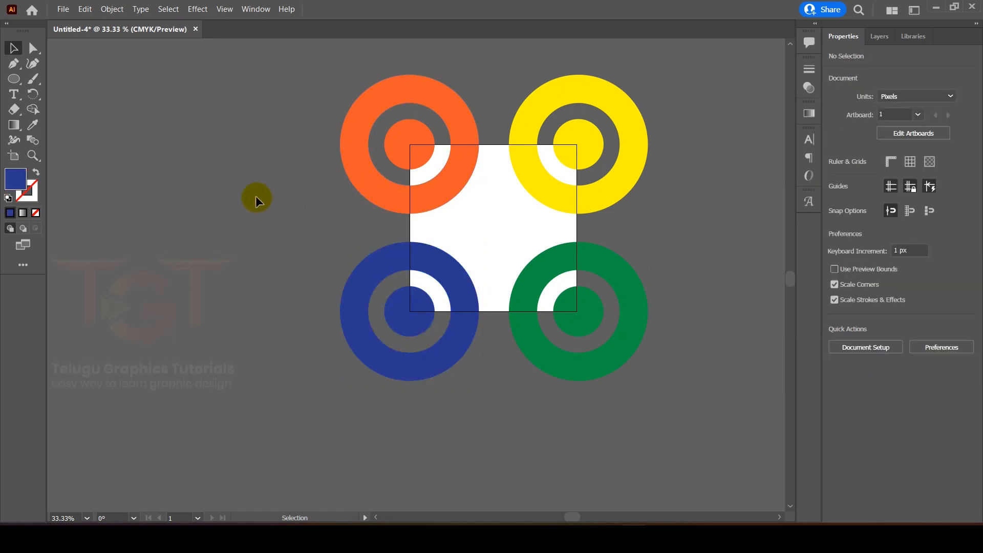
Create a 500 × 500 px square and align it to the artboard so it covers the whole artboard
{"action": "left_click_drag", "start_coordinate": [15, 80], "coordinate": [60, 81]}
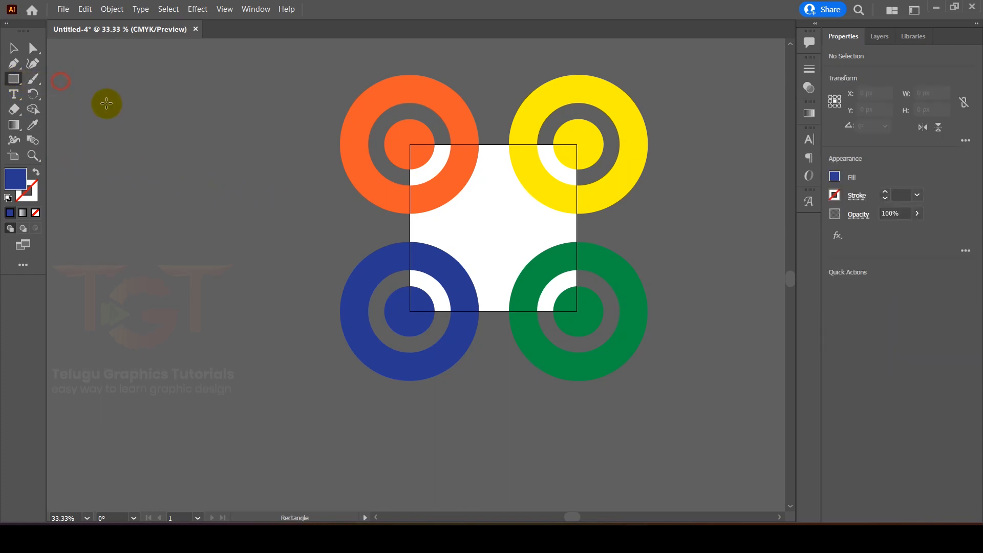
{"action": "left_click", "coordinate": [291, 225]}
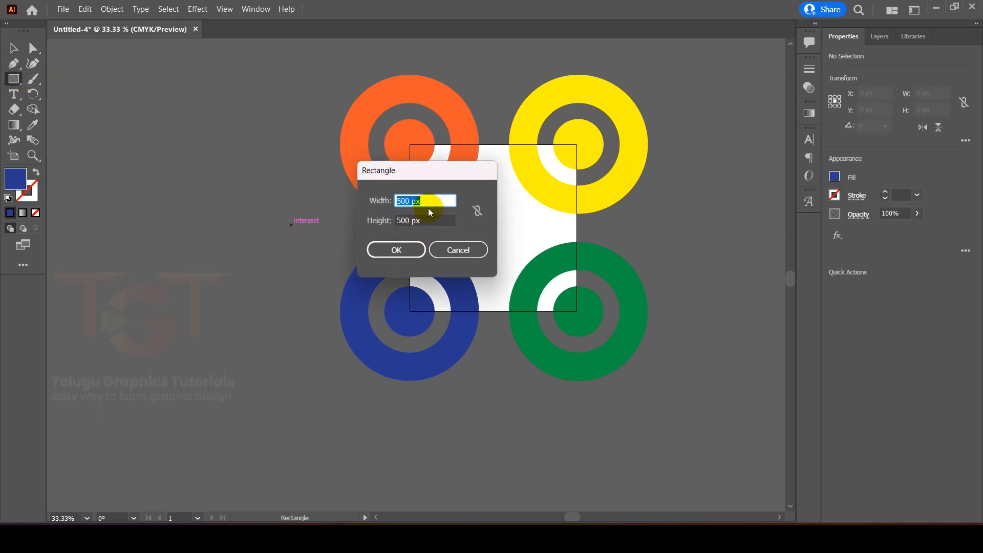
{"action": "left_click", "coordinate": [392, 248]}
{"action": "left_click", "coordinate": [14, 47]}
{"action": "left_click", "coordinate": [879, 288]}
{"action": "left_click", "coordinate": [937, 288]}
{"action": "left_click", "coordinate": [860, 291]}
Fill the artboard-sized square with orange and deselect it
{"action": "left_click", "coordinate": [834, 177]}
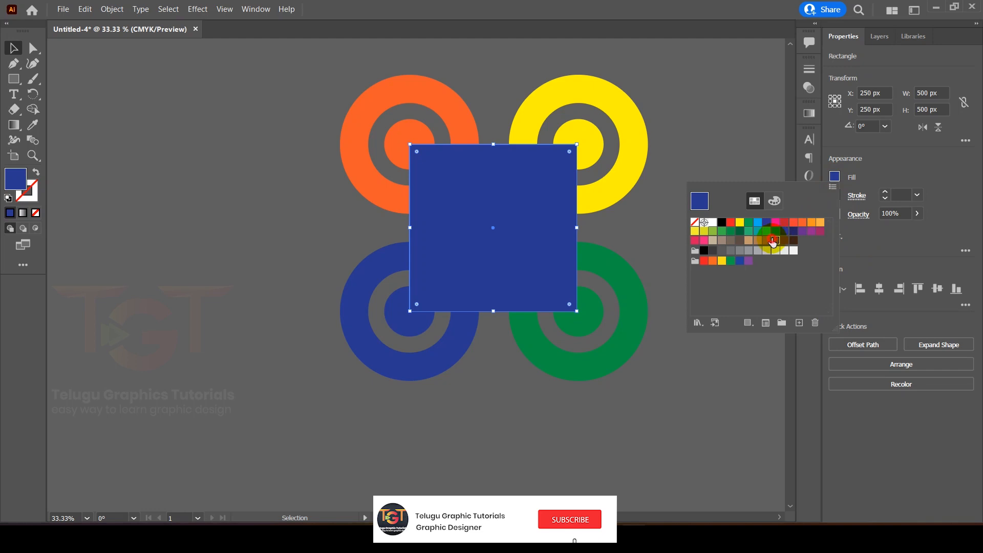
{"action": "left_click", "coordinate": [775, 240]}
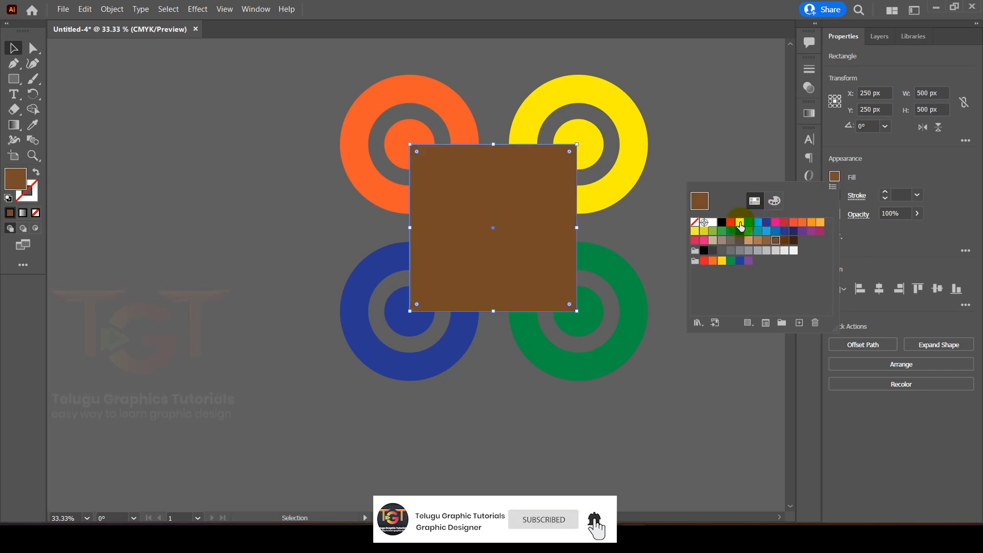
{"action": "left_click", "coordinate": [811, 222]}
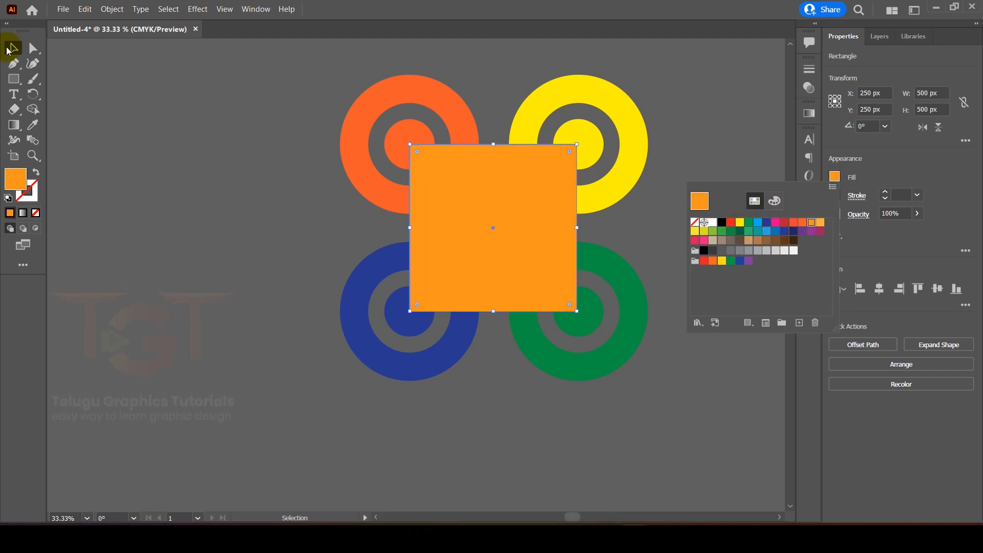
{"action": "left_click", "coordinate": [13, 48]}
{"action": "left_click", "coordinate": [196, 143]}
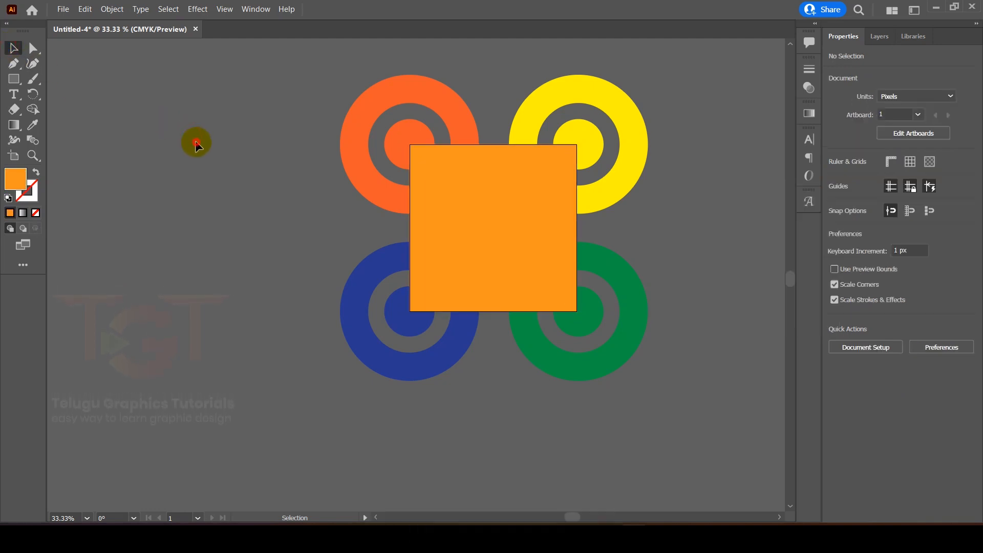
Move the upper-left ring away from the artboard corner, and undo the move
{"action": "left_click_drag", "start_coordinate": [359, 119], "coordinate": [269, 125]}
{"action": "key", "text": "ctrl+z"}
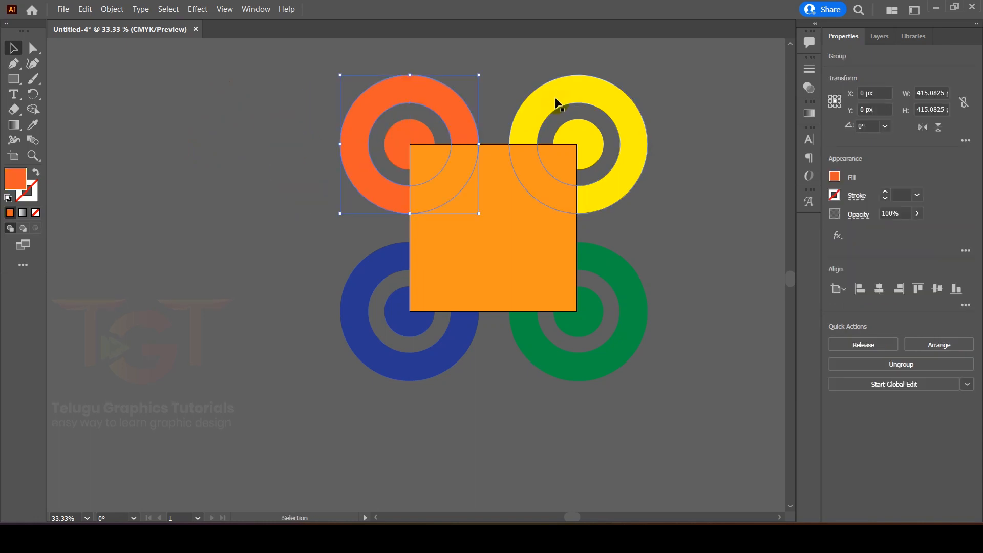
Select all four outer rings together with the orange square, undoing the trial moves
{"action": "left_click_drag", "start_coordinate": [554, 100], "coordinate": [618, 97]}
{"action": "key", "text": "ctrl+z"}
{"action": "left_click", "coordinate": [364, 105], "text": "shift"}
{"action": "left_click", "coordinate": [381, 275], "text": "shift"}
{"action": "left_click", "coordinate": [609, 277], "text": "shift"}
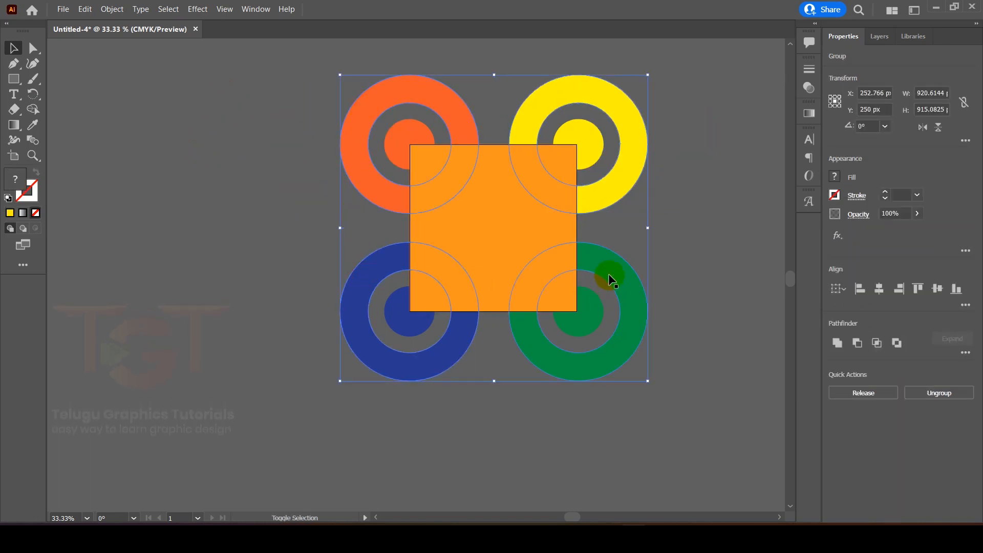
{"action": "left_click", "coordinate": [499, 224], "text": "shift"}
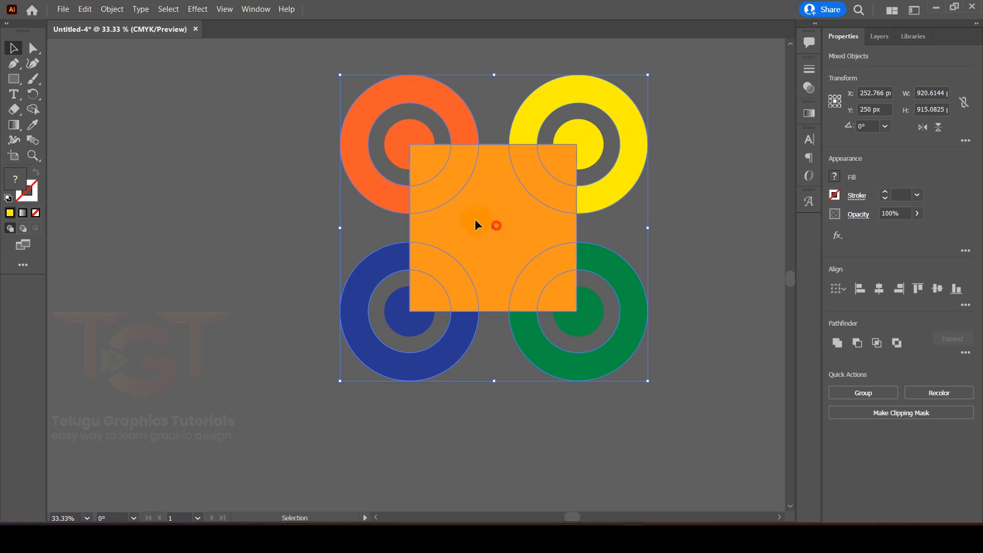
{"action": "left_click_drag", "start_coordinate": [495, 225], "coordinate": [232, 213]}
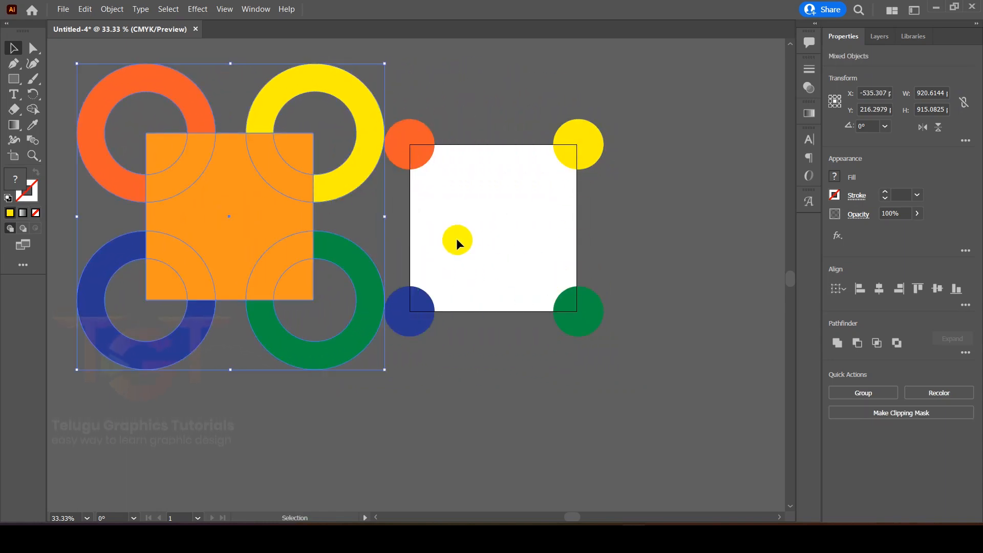
{"action": "key", "text": "ctrl+z"}
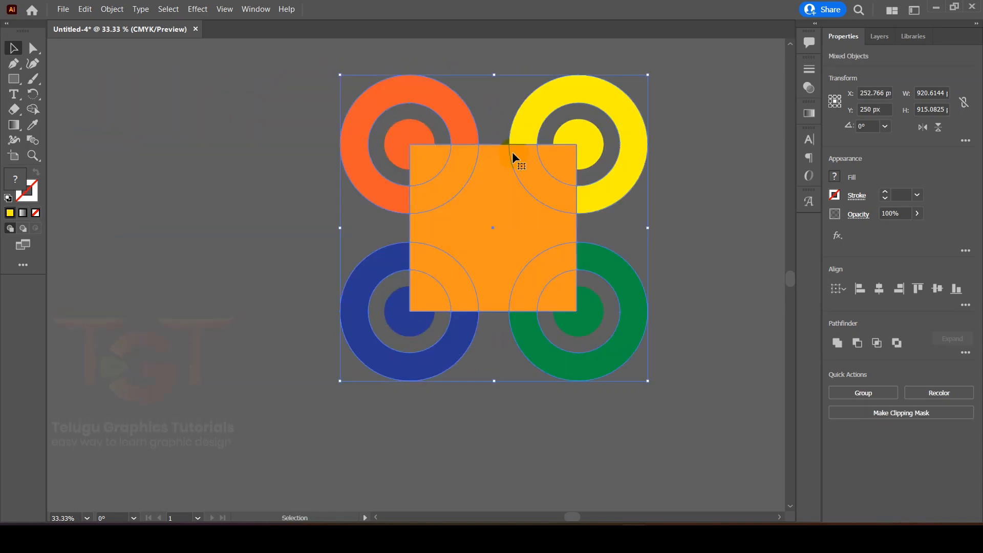
Use Shape Builder to split the square into its centre area and separate ring and inner pieces at all four corners
{"action": "left_click", "coordinate": [34, 111]}
{"action": "left_click", "coordinate": [426, 162]}
{"action": "left_click", "coordinate": [458, 169]}
{"action": "left_click", "coordinate": [493, 180]}
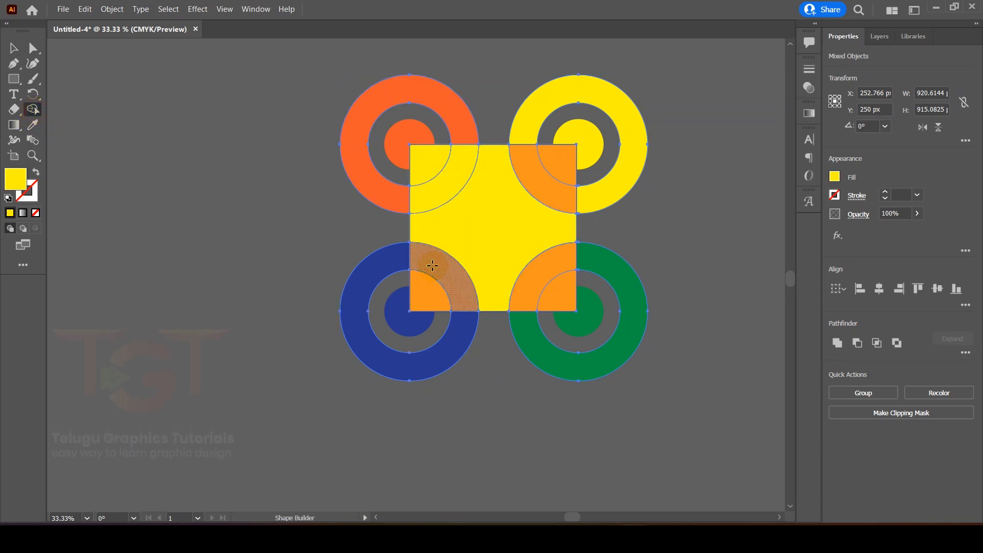
{"action": "left_click", "coordinate": [434, 270]}
{"action": "left_click", "coordinate": [439, 293]}
{"action": "left_click", "coordinate": [528, 260]}
{"action": "left_click", "coordinate": [551, 288]}
{"action": "left_click", "coordinate": [537, 173]}
{"action": "left_click", "coordinate": [556, 160]}
Move the central piece of the divided square off the artboard and delete it
{"action": "left_click", "coordinate": [16, 48]}
{"action": "left_click", "coordinate": [156, 175]}
{"action": "left_click_drag", "start_coordinate": [484, 218], "coordinate": [259, 242]}
{"action": "key", "text": "Delete"}
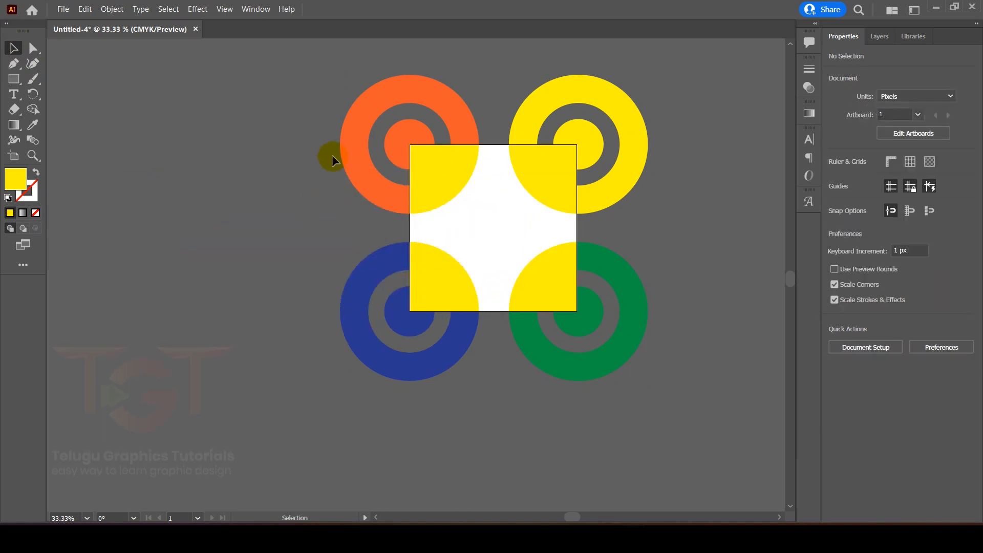
Delete the inner quarter-circle piece of the divided square at each of the four corners
{"action": "left_click_drag", "start_coordinate": [432, 158], "coordinate": [329, 149]}
{"action": "key", "text": "Delete"}
{"action": "left_click_drag", "start_coordinate": [563, 168], "coordinate": [588, 178]}
{"action": "key", "text": "Delete"}
{"action": "left_click_drag", "start_coordinate": [566, 306], "coordinate": [587, 302]}
{"action": "key", "text": "Delete"}
{"action": "left_click_drag", "start_coordinate": [429, 298], "coordinate": [351, 285]}
{"action": "key", "text": "Delete"}
Delete the four outer ring remainders outside the artboard, keeping the quarter rings and the small corner circles
{"action": "left_click_drag", "start_coordinate": [351, 287], "coordinate": [246, 311]}
{"action": "key", "text": "Delete"}
{"action": "left_click_drag", "start_coordinate": [357, 145], "coordinate": [268, 145]}
{"action": "key", "text": "Delete"}
{"action": "left_click_drag", "start_coordinate": [569, 210], "coordinate": [663, 233]}
{"action": "key", "text": "Delete"}
{"action": "left_click_drag", "start_coordinate": [629, 309], "coordinate": [689, 336]}
{"action": "key", "text": "Delete"}
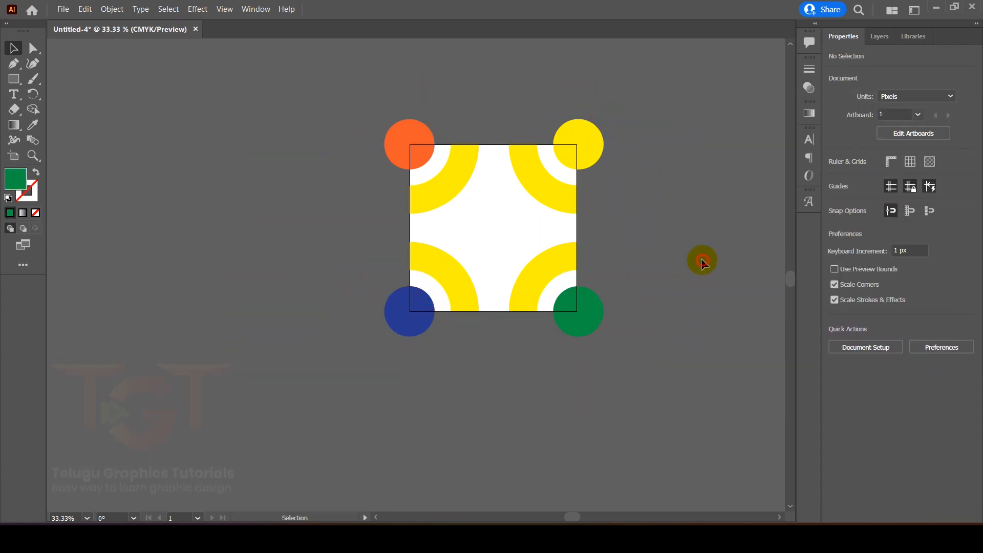
Recolour the lower-right quarter ring with the green sampled from its corner circle, and deselect it
{"action": "left_click", "coordinate": [533, 290]}
{"action": "left_click", "coordinate": [31, 125]}
{"action": "left_click", "coordinate": [568, 313]}
{"action": "left_click", "coordinate": [12, 48]}
{"action": "left_click", "coordinate": [186, 165]}
Recolour the lower-left quarter ring with the dark blue sampled from its corner circle, and deselect it
{"action": "left_click", "coordinate": [456, 279]}
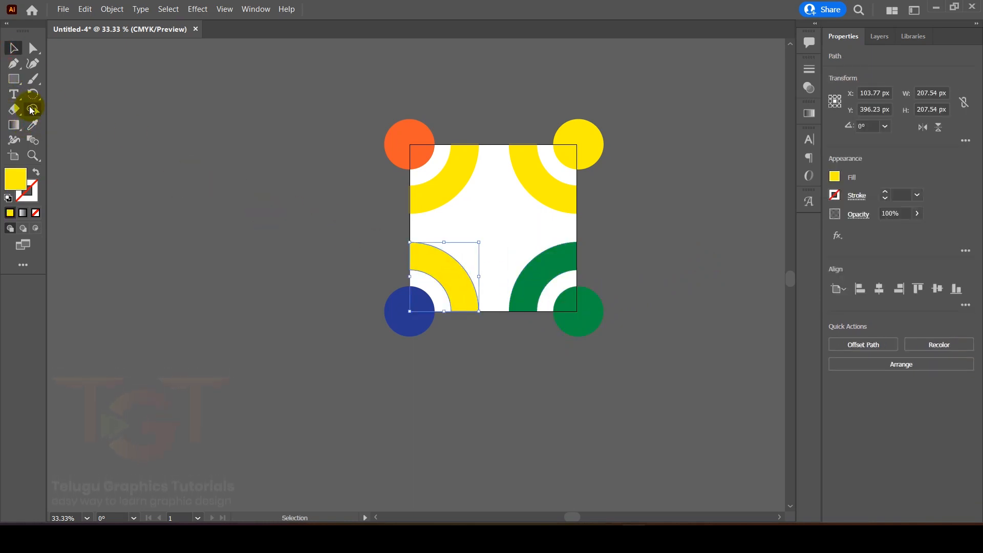
{"action": "left_click", "coordinate": [34, 127]}
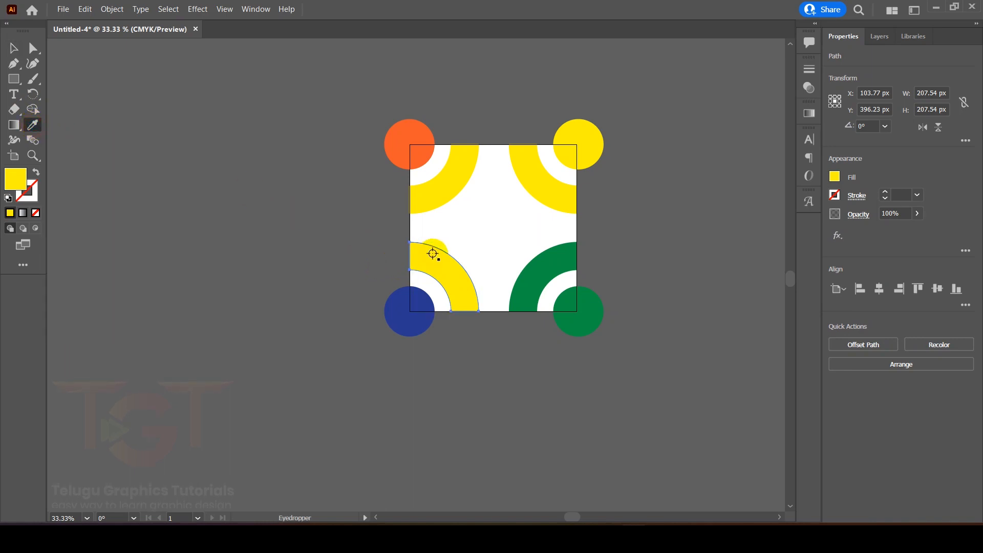
{"action": "left_click", "coordinate": [416, 296]}
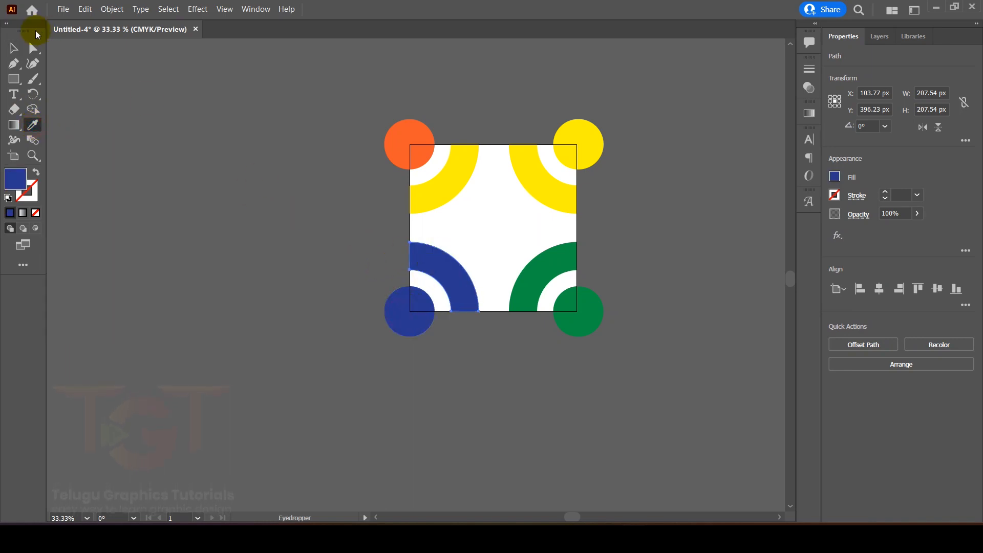
{"action": "left_click", "coordinate": [14, 49]}
{"action": "left_click", "coordinate": [296, 137]}
Recolour the upper-left quarter ring with the orange sampled from its corner circle
{"action": "left_click", "coordinate": [436, 193]}
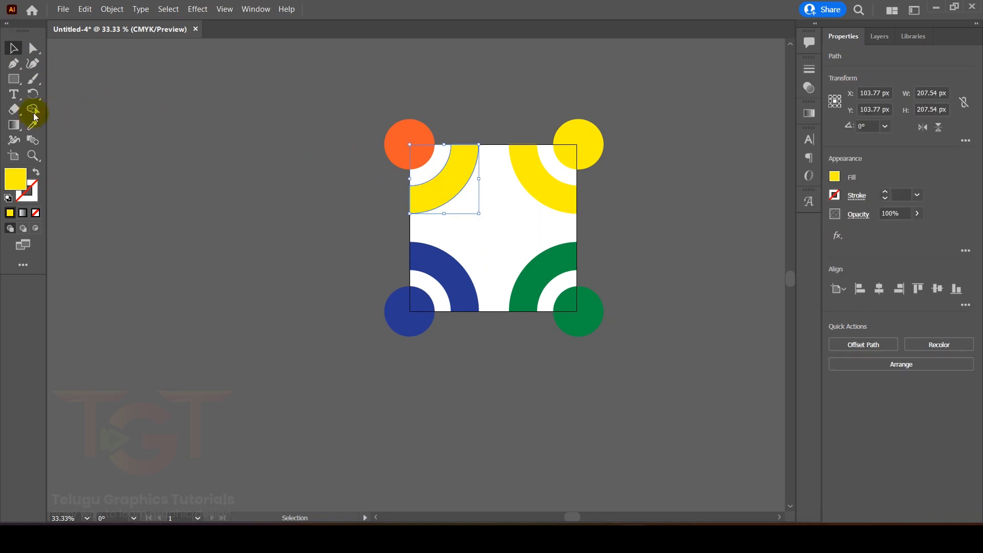
{"action": "left_click", "coordinate": [32, 124]}
{"action": "left_click", "coordinate": [388, 138]}
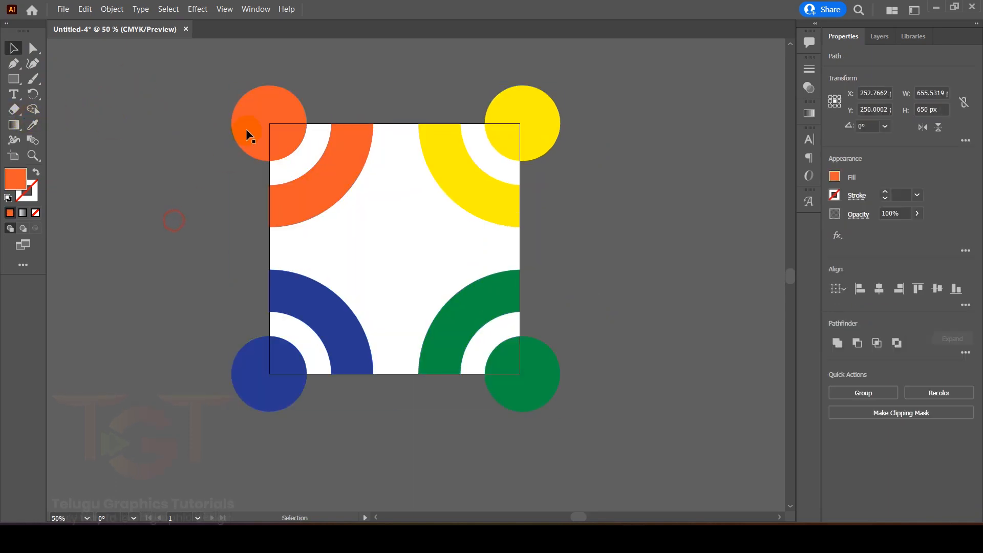
Undo a trial move of the corner circles, and resize the orange upper-left circle to 100 × 100 px
{"action": "left_click_drag", "start_coordinate": [256, 128], "coordinate": [213, 127]}
{"action": "key", "text": "ctrl+z"}
{"action": "left_click", "coordinate": [150, 130]}
{"action": "left_click", "coordinate": [234, 121]}
{"action": "left_click", "coordinate": [943, 93]}
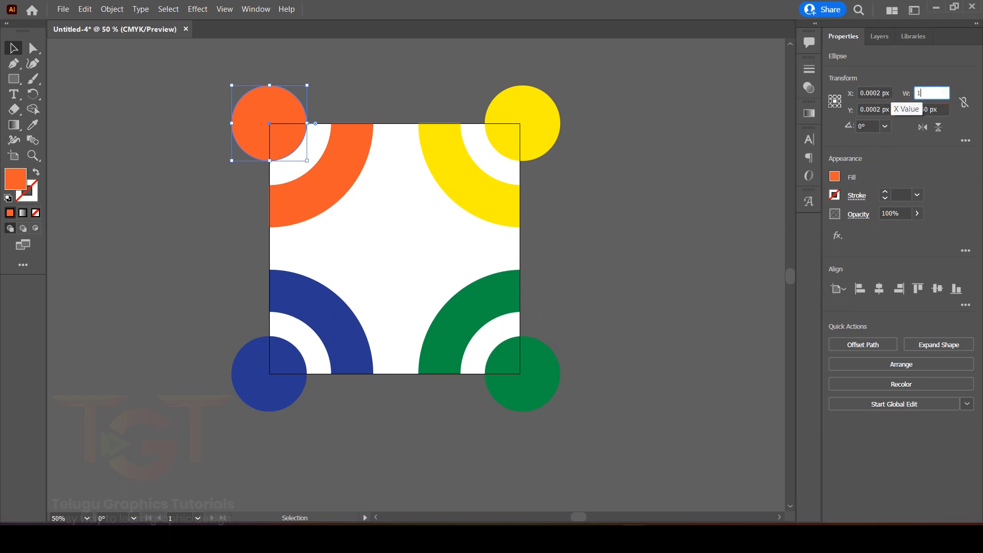
{"action": "left_click", "coordinate": [943, 108]}
{"action": "type", "text": "100"}
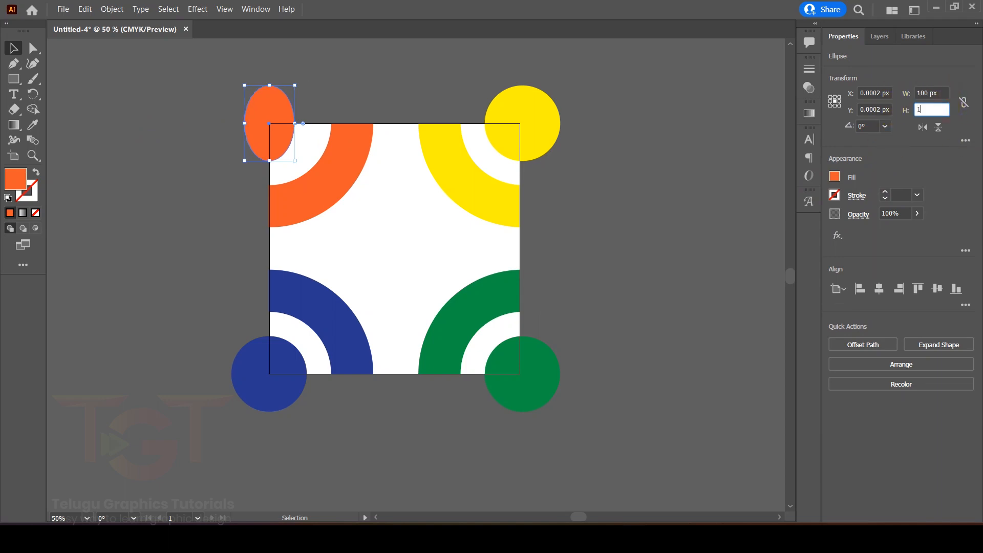
{"action": "key", "text": "Return"}
Resize the yellow upper-right circle to 100 × 100 px
{"action": "left_click", "coordinate": [548, 114]}
{"action": "left_click", "coordinate": [941, 93]}
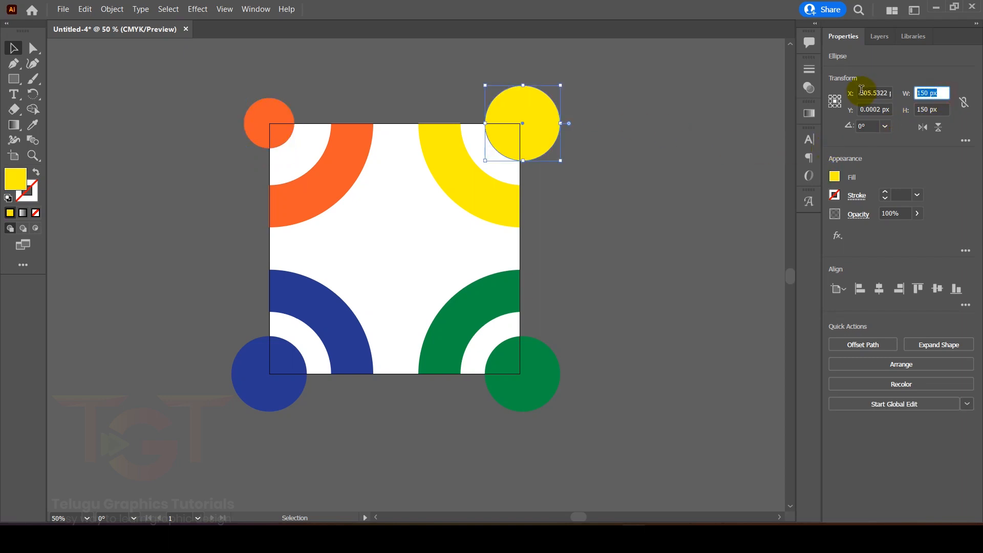
{"action": "type", "text": "100"}
{"action": "left_click", "coordinate": [944, 110]}
{"action": "type", "text": "100"}
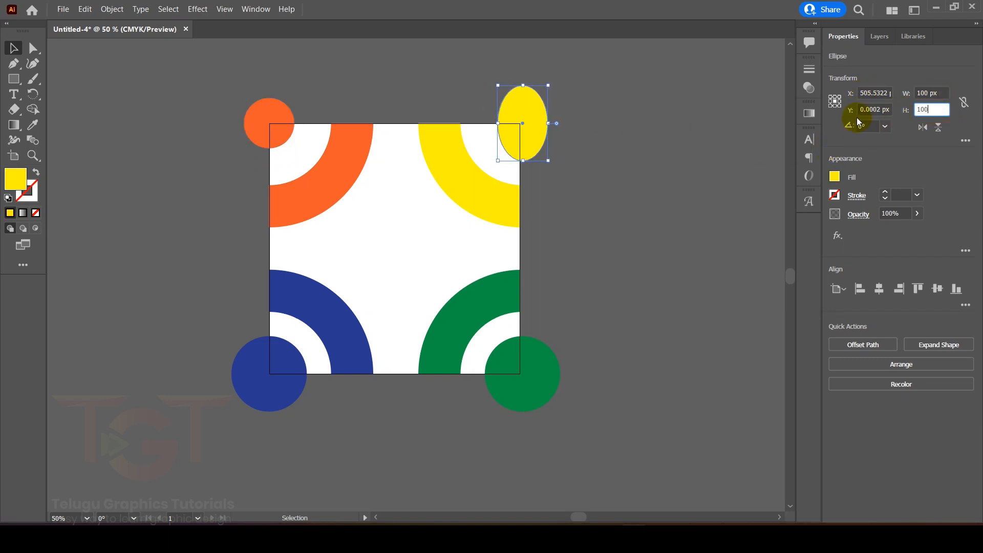
{"action": "key", "text": "Return"}
Resize the green lower-right and blue lower-left circles to 100 × 100 px each, and deselect
{"action": "left_click", "coordinate": [521, 354]}
{"action": "left_click", "coordinate": [941, 93]}
{"action": "type", "text": "100"}
{"action": "key", "text": "Return"}
{"action": "type", "text": "100"}
{"action": "left_click_drag", "start_coordinate": [941, 110], "coordinate": [876, 117]}
{"action": "left_click", "coordinate": [273, 363]}
{"action": "type", "text": "100100"}
{"action": "left_click", "coordinate": [66, 132]}
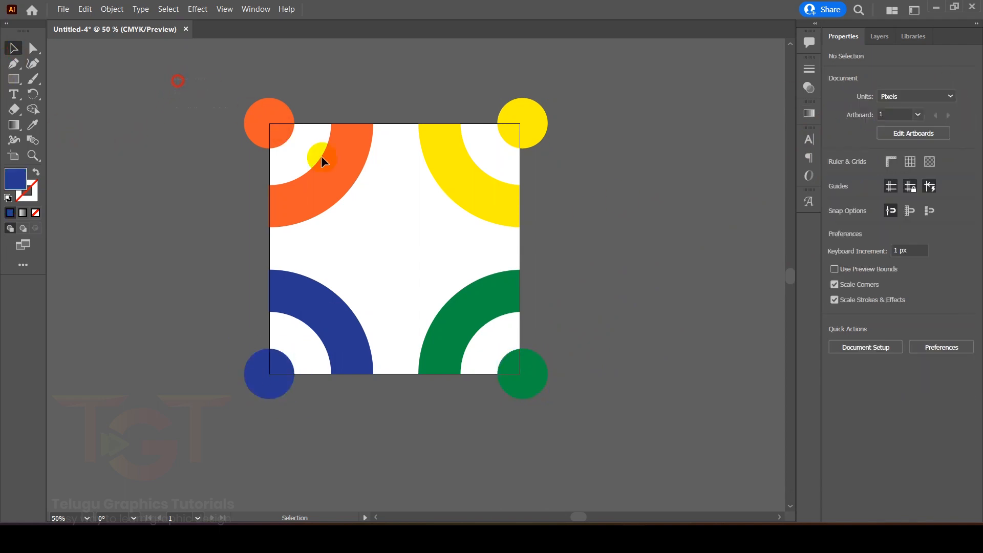
Group all the coloured shapes and scale the group down to a small logo in the artboard's upper half
{"action": "key", "text": "ctrl+a"}
{"action": "right_click", "coordinate": [541, 120]}
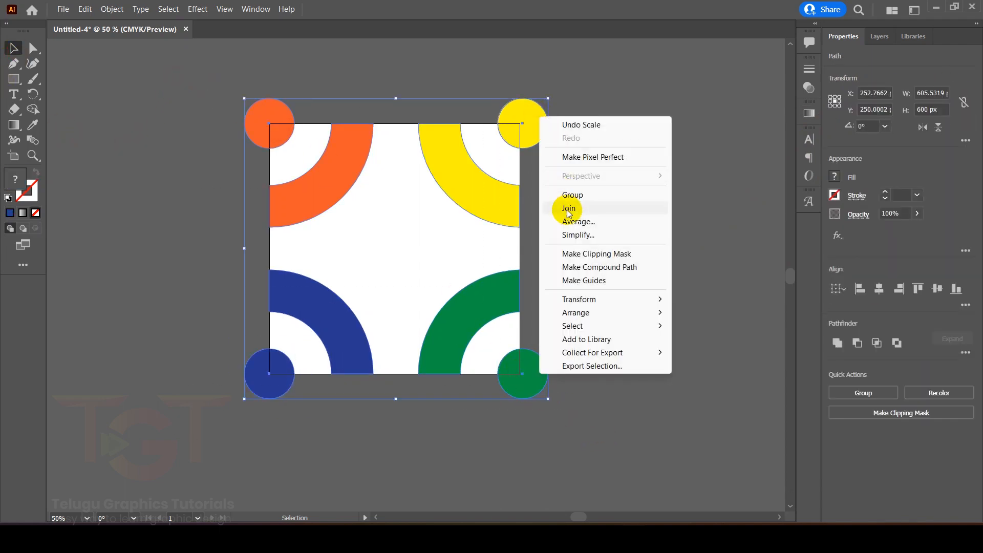
{"action": "left_click", "coordinate": [571, 193]}
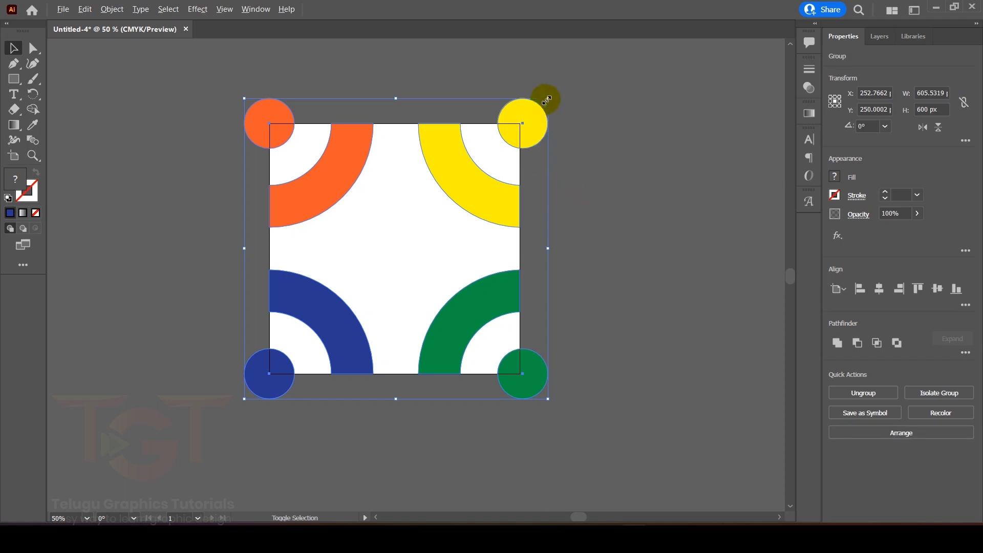
{"action": "left_click_drag", "start_coordinate": [546, 100], "coordinate": [406, 231]}
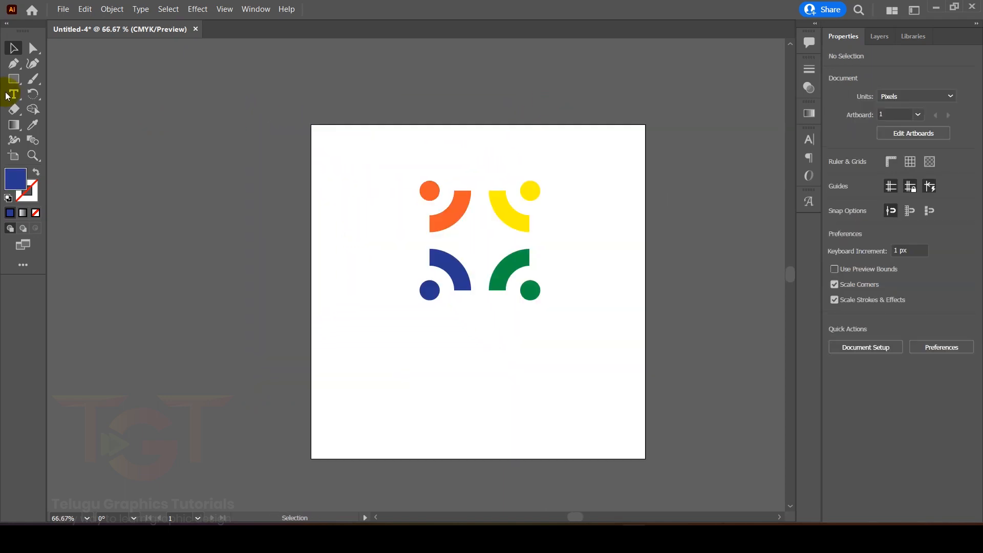
Add the text "BRAND NAME" below the logo and set it in the Impact font
{"action": "left_click", "coordinate": [13, 93]}
{"action": "left_click", "coordinate": [421, 351]}
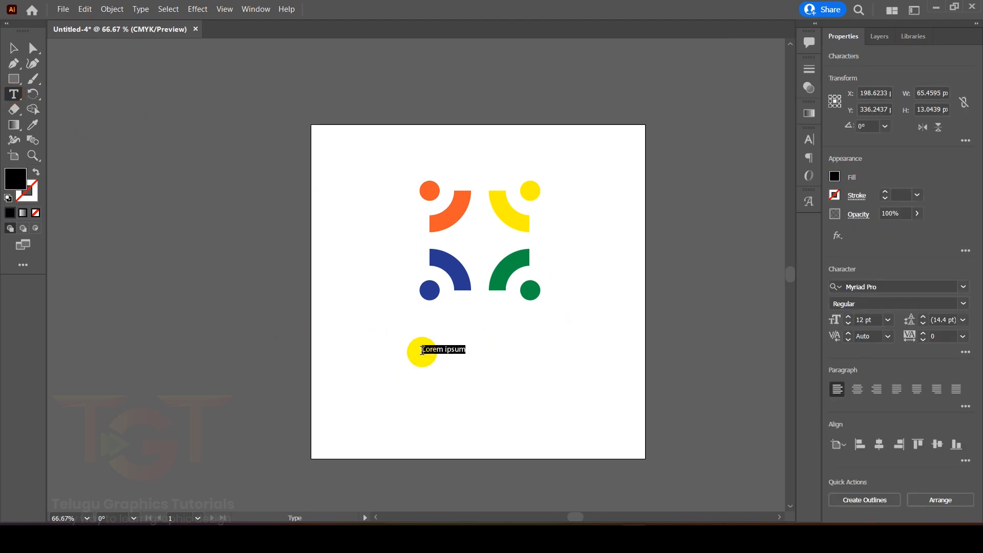
{"action": "key", "text": "BackSpace"}
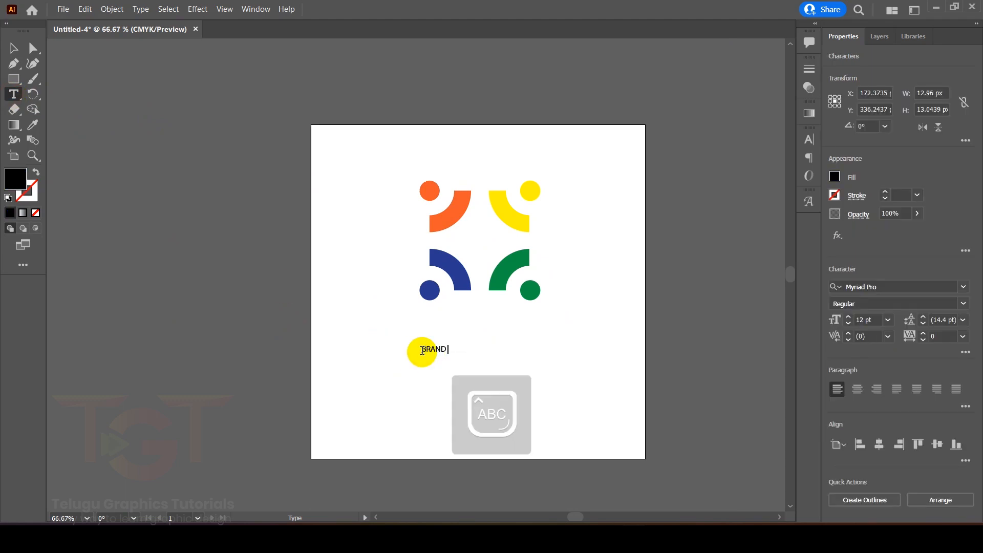
{"action": "left_click", "coordinate": [904, 285]}
{"action": "type", "text": "Im"}
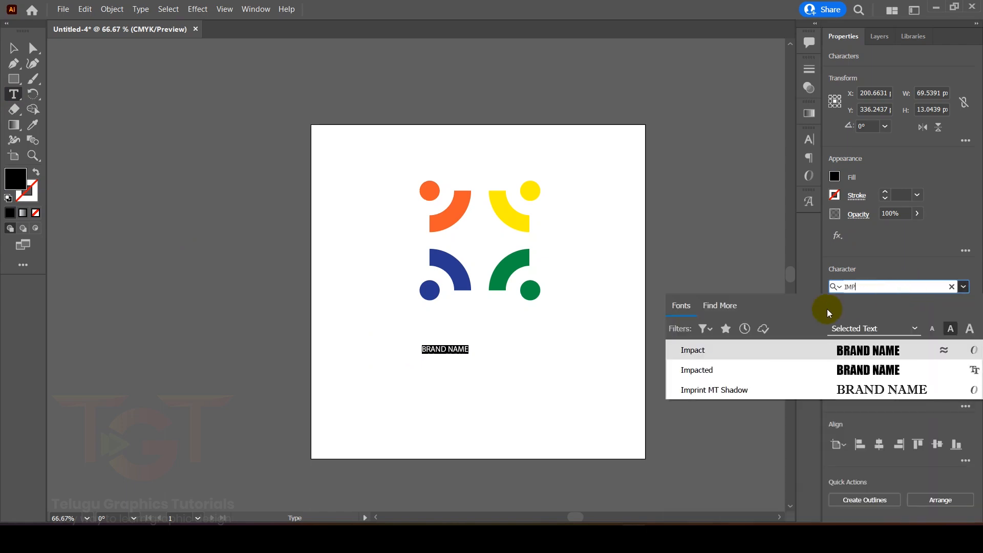
{"action": "left_click", "coordinate": [841, 350]}
Try a font size of 100 pt for the brand name, and set it to 80 pt
{"action": "left_click", "coordinate": [872, 321]}
{"action": "type", "text": "100"}
{"action": "key", "text": "Return"}
{"action": "left_click", "coordinate": [863, 320]}
{"action": "type", "text": "80"}
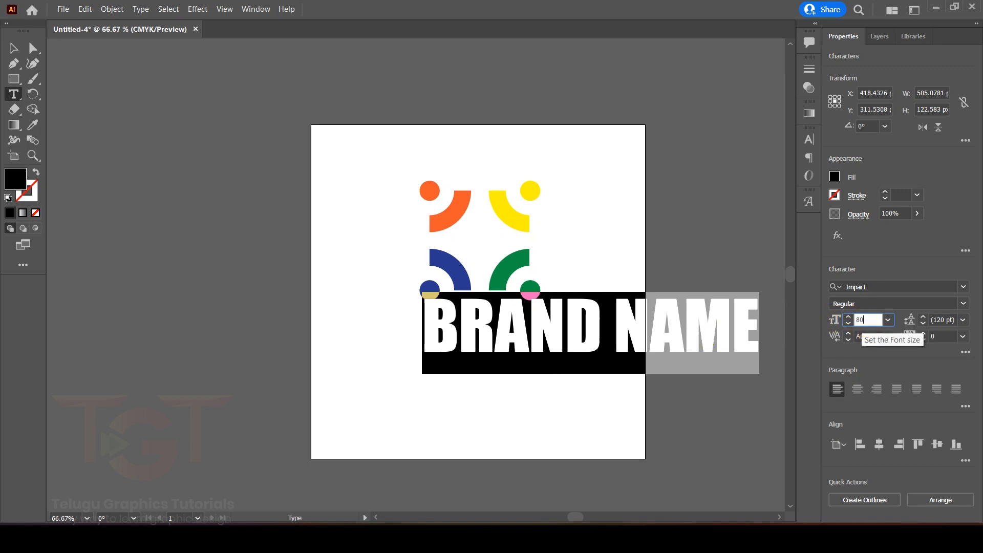
{"action": "key", "text": "Return"}
Centre the brand name horizontally on the artboard and scale it down to about 62 pt directly beneath the logo
{"action": "left_click", "coordinate": [7, 93]}
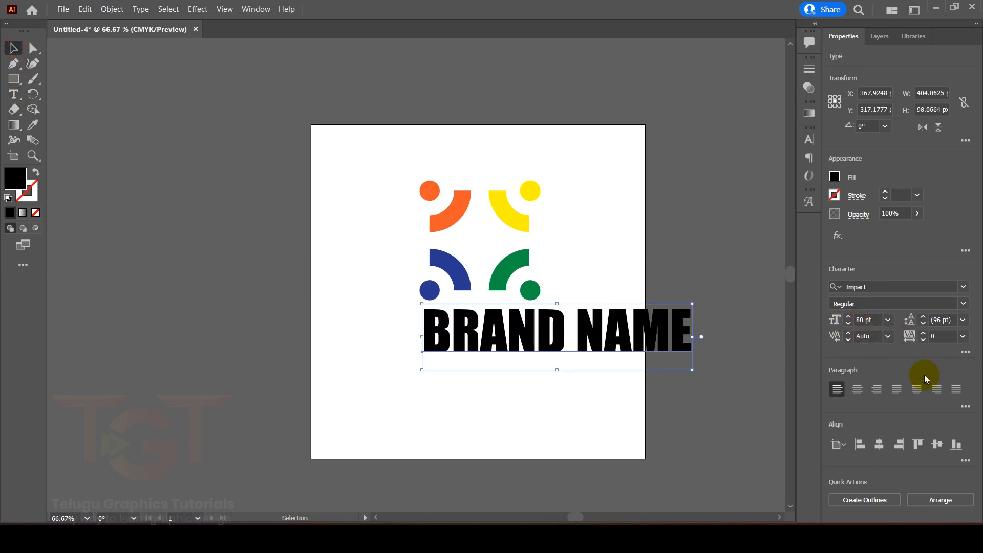
{"action": "left_click", "coordinate": [879, 444]}
{"action": "left_click_drag", "start_coordinate": [552, 341], "coordinate": [552, 350]}
{"action": "left_click_drag", "start_coordinate": [613, 314], "coordinate": [598, 323]}
Duplicate the brand name directly below itself and change the copy's text to "TAGLINE HERE"
{"action": "left_click_drag", "start_coordinate": [542, 339], "coordinate": [525, 371]}
{"action": "left_click", "coordinate": [609, 262]}
{"action": "triple_click", "coordinate": [526, 372]}
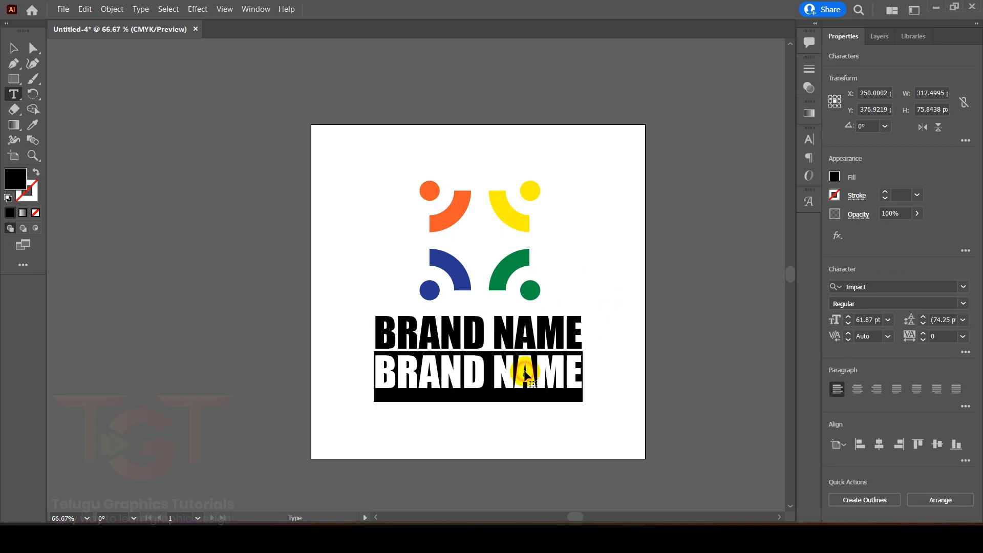
{"action": "type", "text": "TAGLINE HERE"}
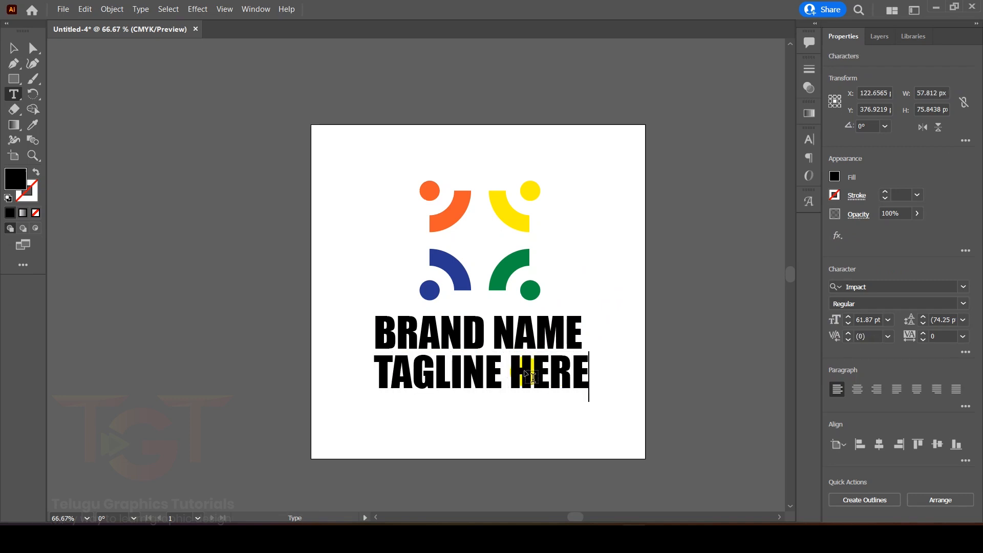
Set the tagline in Open Sans Regular at 30 pt
{"action": "triple_click", "coordinate": [525, 371]}
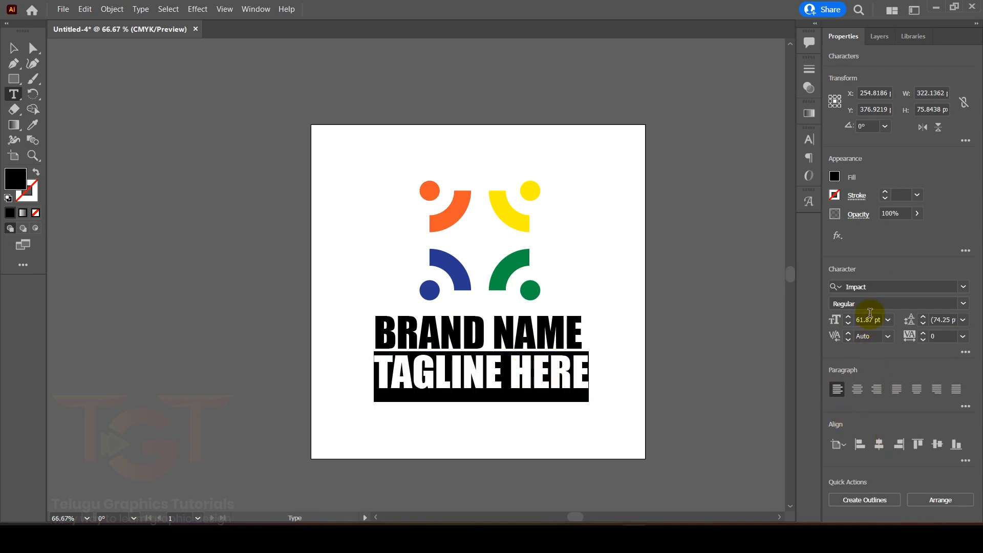
{"action": "left_click", "coordinate": [873, 287]}
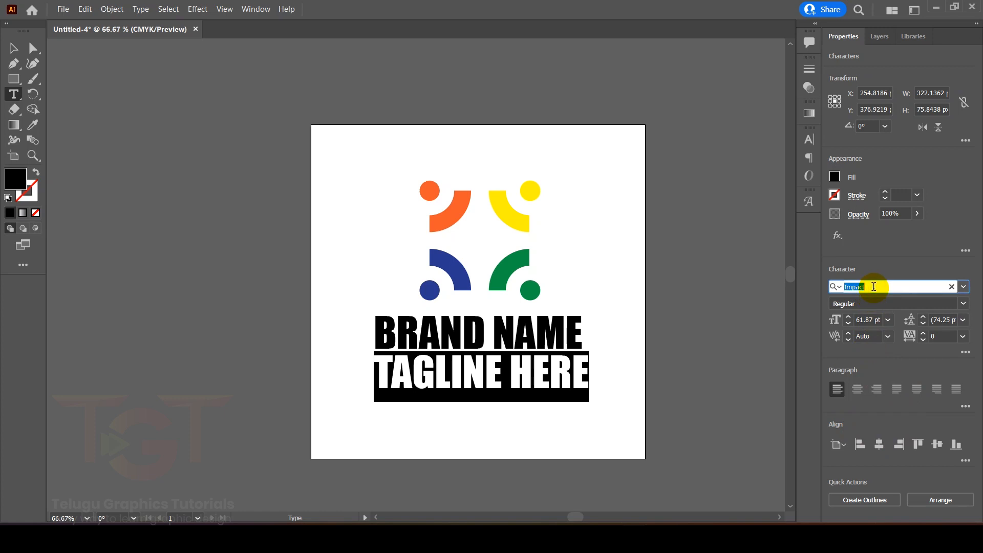
{"action": "type", "text": "OPEN"}
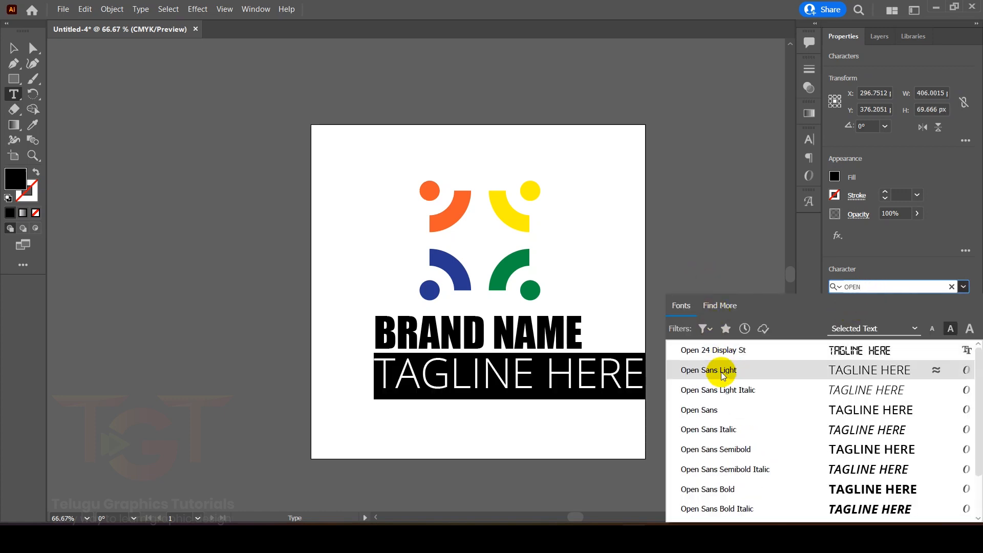
{"action": "left_click", "coordinate": [714, 408]}
{"action": "left_click", "coordinate": [869, 318]}
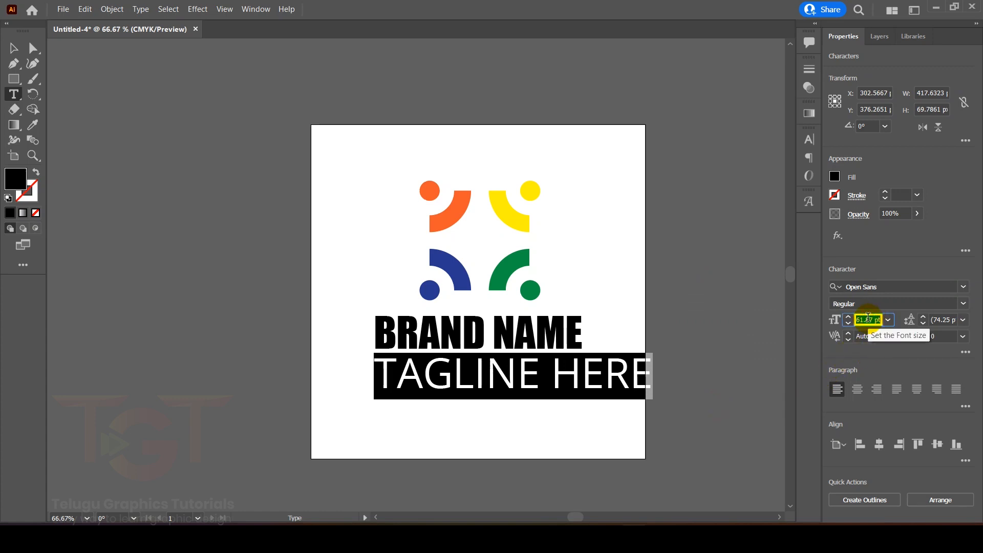
{"action": "type", "text": "30"}
{"action": "key", "text": "Return"}
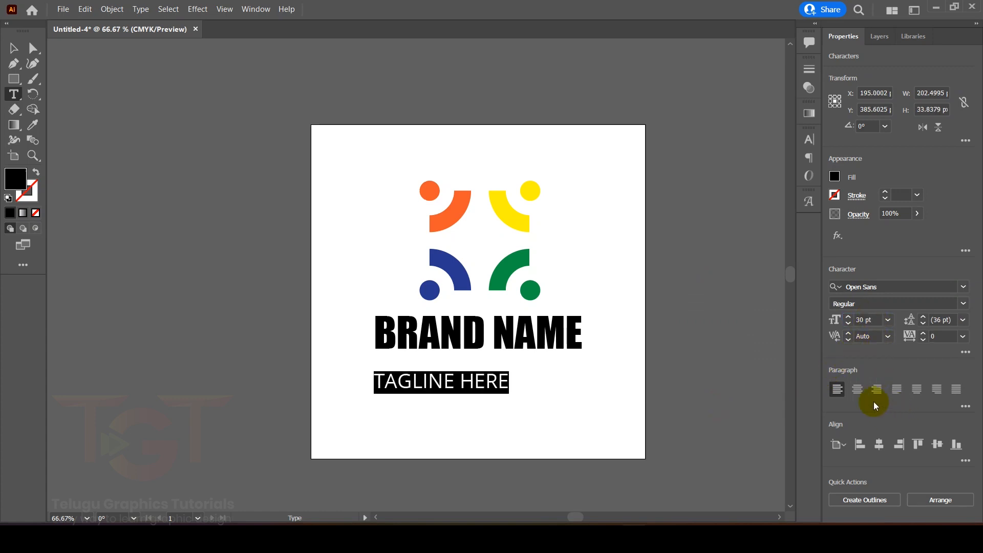
Centre-align the tagline's paragraph and centre the tagline horizontally on the artboard
{"action": "left_click", "coordinate": [858, 389]}
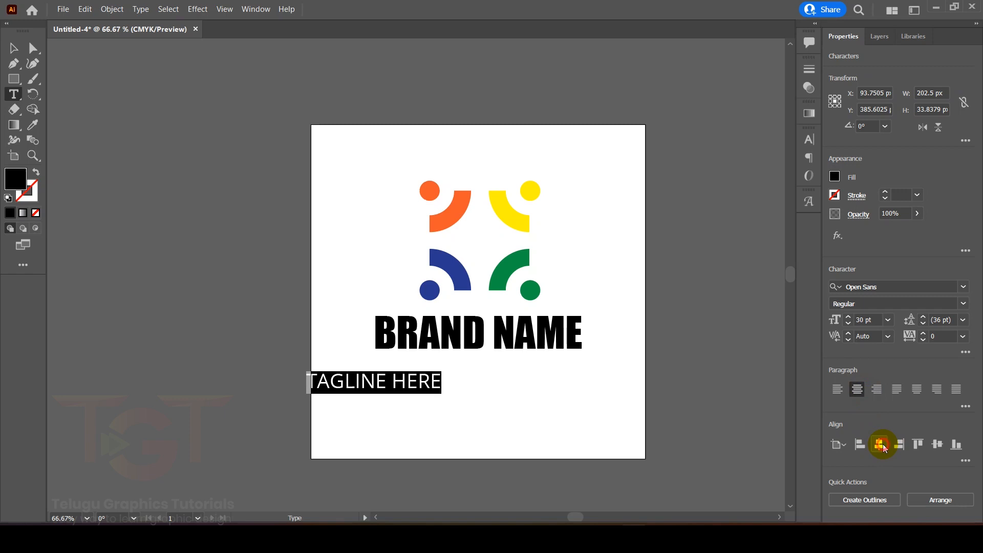
{"action": "left_click", "coordinate": [13, 47]}
{"action": "left_click", "coordinate": [879, 443]}
Set the tagline's tracking to 200 and move it up close beneath the brand name
{"action": "left_click", "coordinate": [937, 336]}
{"action": "type", "text": "200"}
{"action": "key", "text": "Return"}
{"action": "left_click", "coordinate": [259, 359]}
{"action": "scroll", "coordinate": [505, 384], "scroll_direction": "up", "scroll_amount": 2}
{"action": "left_click_drag", "start_coordinate": [507, 384], "coordinate": [506, 352]}
{"action": "scroll", "coordinate": [508, 355], "scroll_direction": "down", "scroll_amount": 2}
{"action": "left_click", "coordinate": [397, 376]}
Recolour the brand name and tagline with the dark blue sampled from the logo's lower-left quarter ring, and deselect them
{"action": "scroll", "coordinate": [397, 375], "scroll_direction": "down", "scroll_amount": 1}
{"action": "left_click_drag", "start_coordinate": [365, 335], "coordinate": [473, 395]}
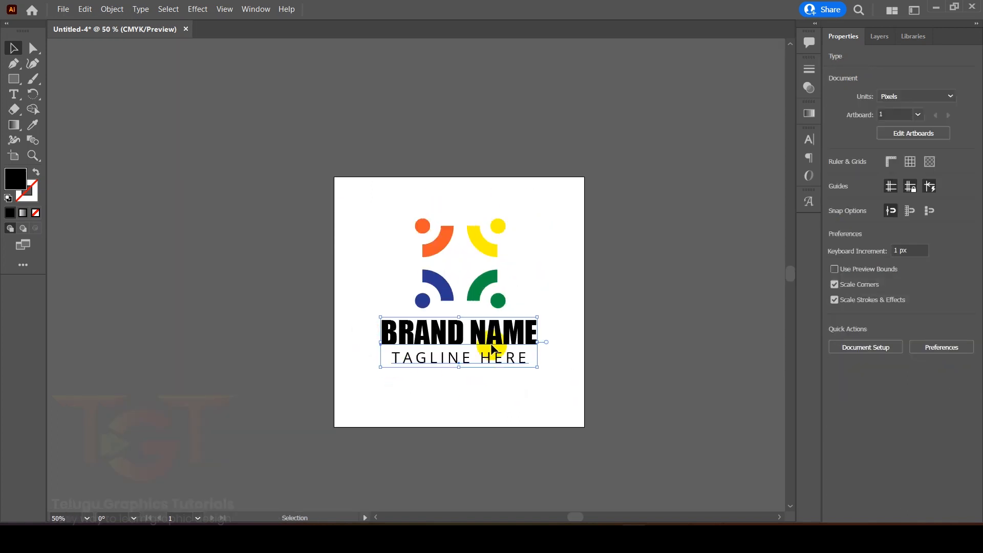
{"action": "scroll", "coordinate": [467, 329], "scroll_direction": "up", "scroll_amount": 2}
{"action": "left_click", "coordinate": [31, 128]}
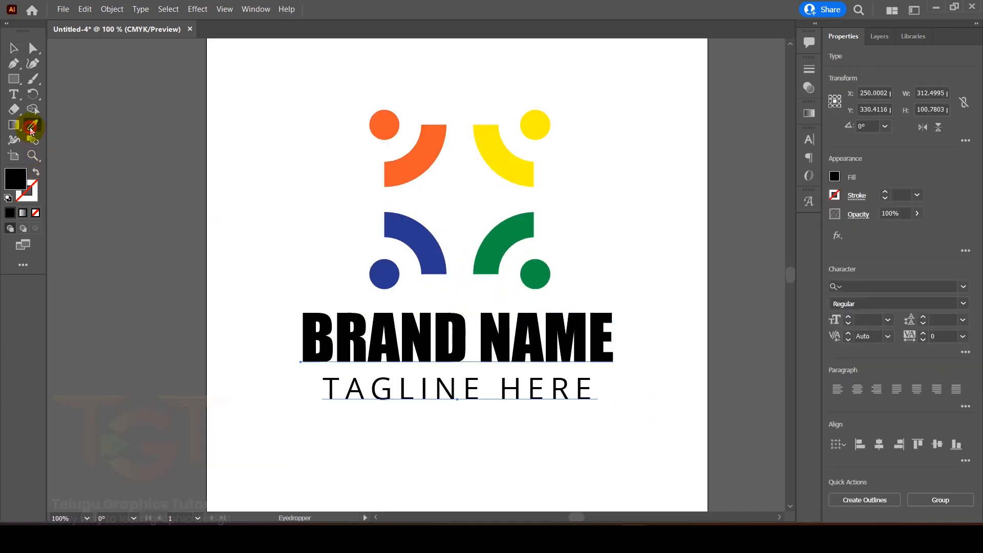
{"action": "left_click", "coordinate": [402, 221]}
{"action": "left_click", "coordinate": [14, 47]}
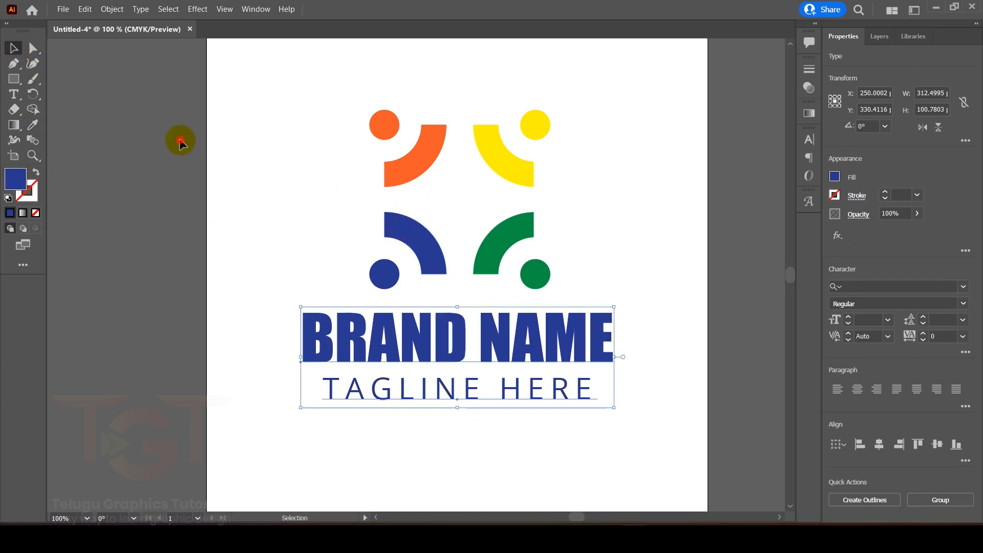
{"action": "left_click", "coordinate": [180, 143]}
{"action": "scroll", "coordinate": [271, 248], "scroll_direction": "down", "scroll_amount": 1}
{"action": "left_click_drag", "start_coordinate": [142, 271], "coordinate": [195, 271]}
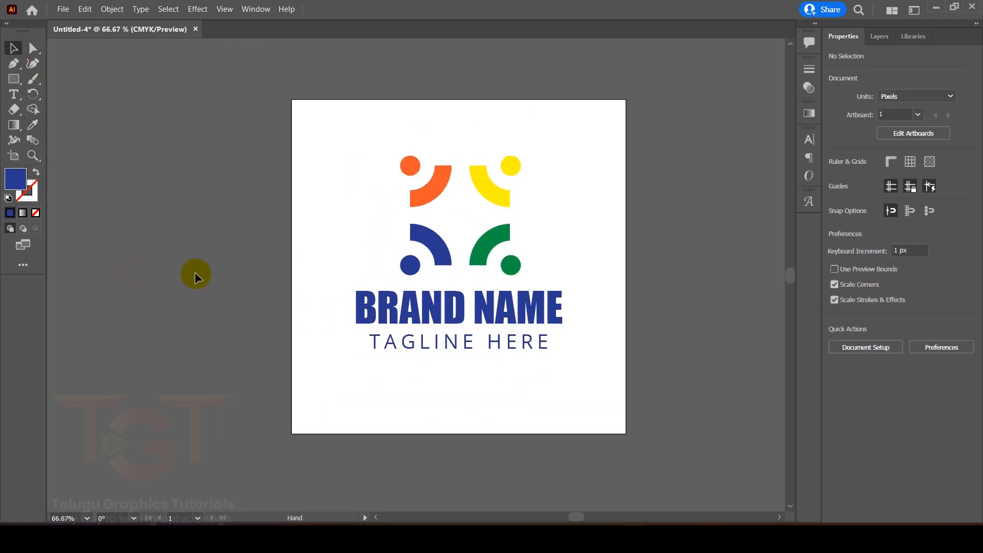